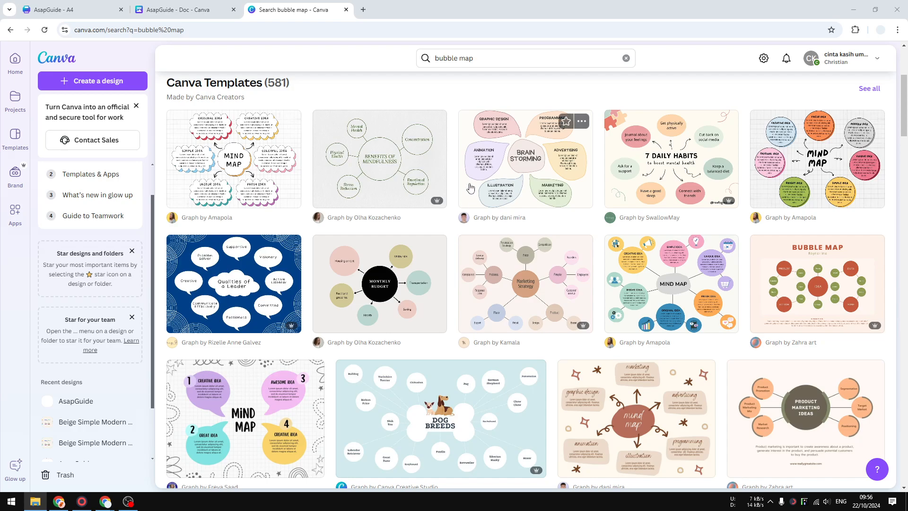
# - Find the Monthly Budget bubble map among the bubble map templates and open it for customizing
pyautogui.click(436, 59)
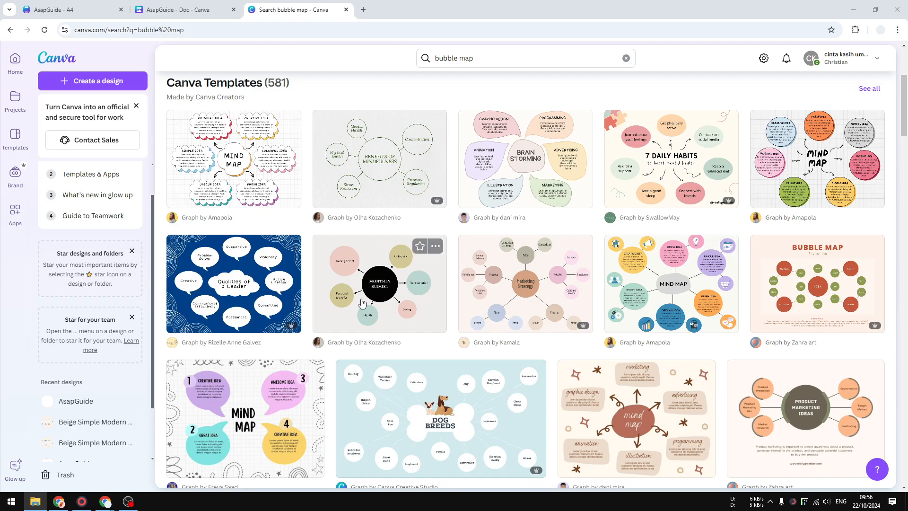
pyautogui.scroll(-3, 406, 282)
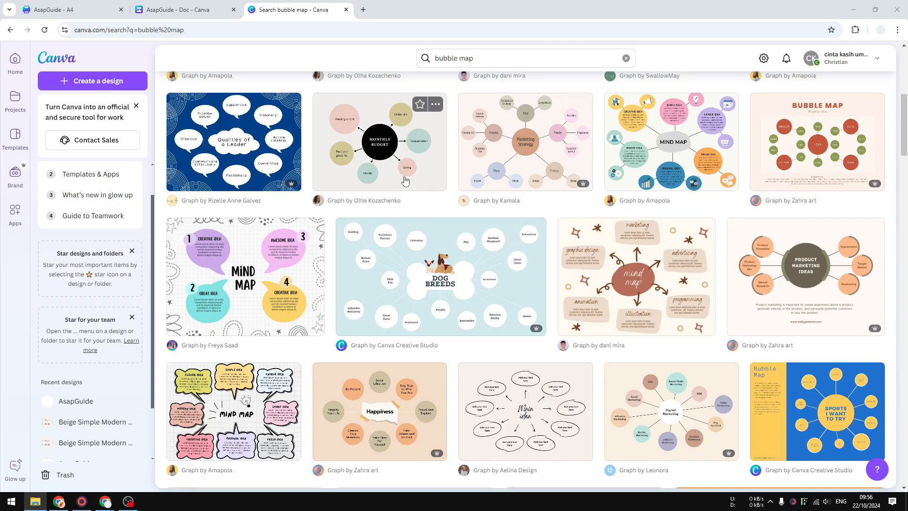
pyautogui.scroll(1, 425, 184)
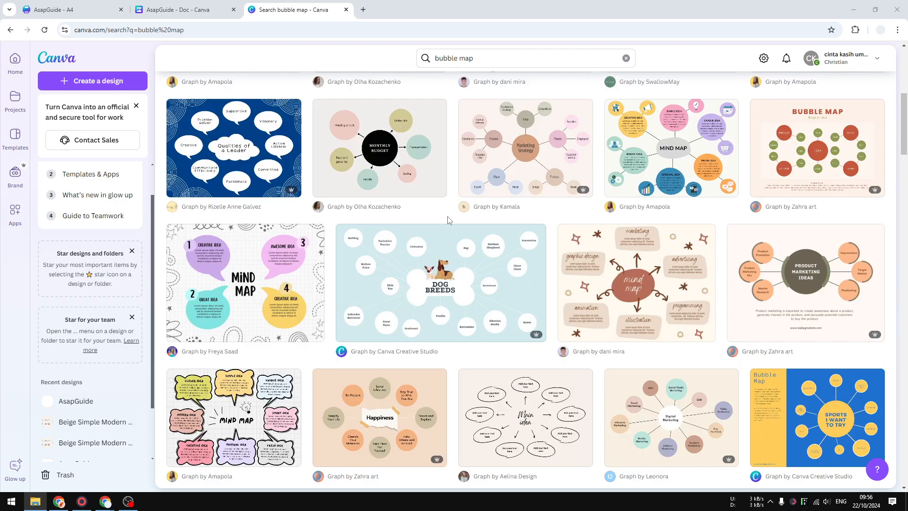
pyautogui.click(389, 202)
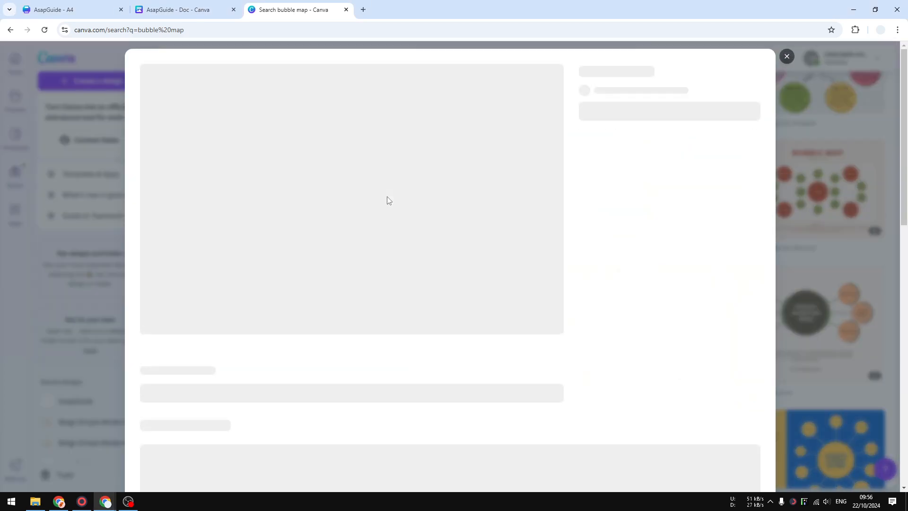
pyautogui.click(647, 156)
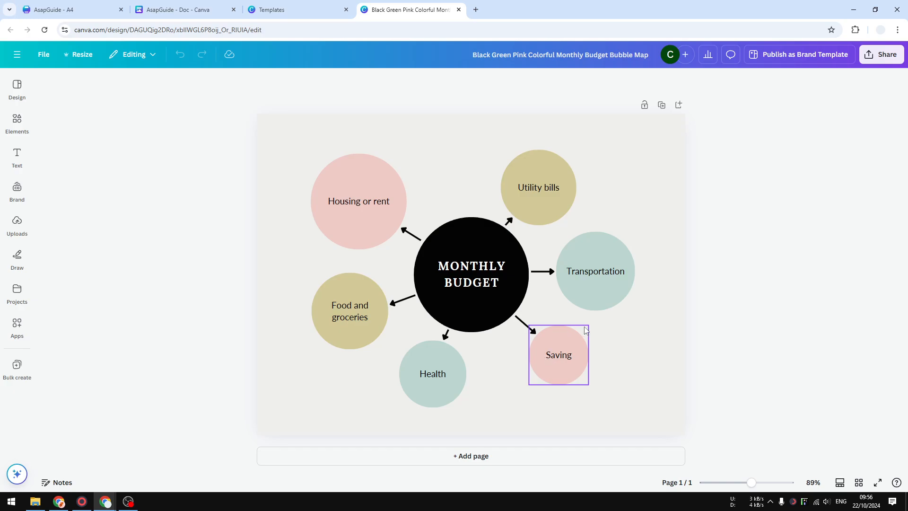
# - Add a blank second page to the design and insert a circle shape at its centre
pyautogui.click(486, 457)
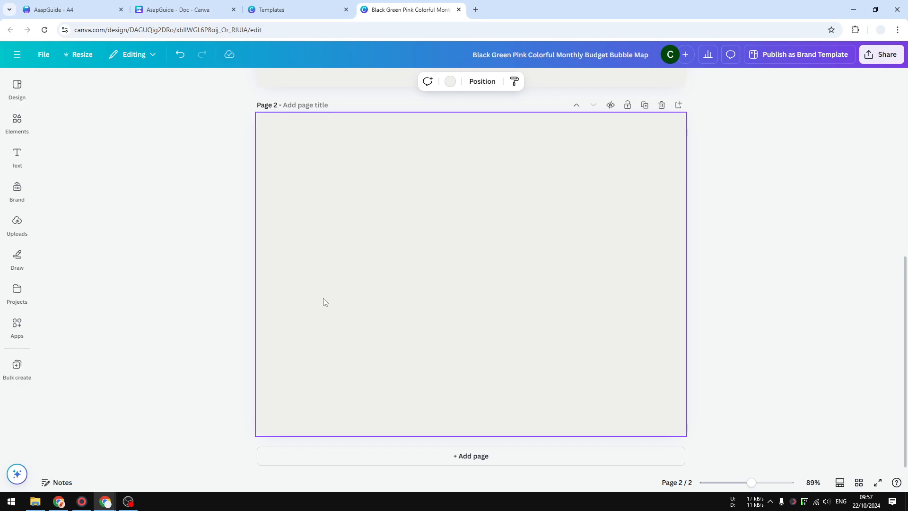
pyautogui.click(27, 125)
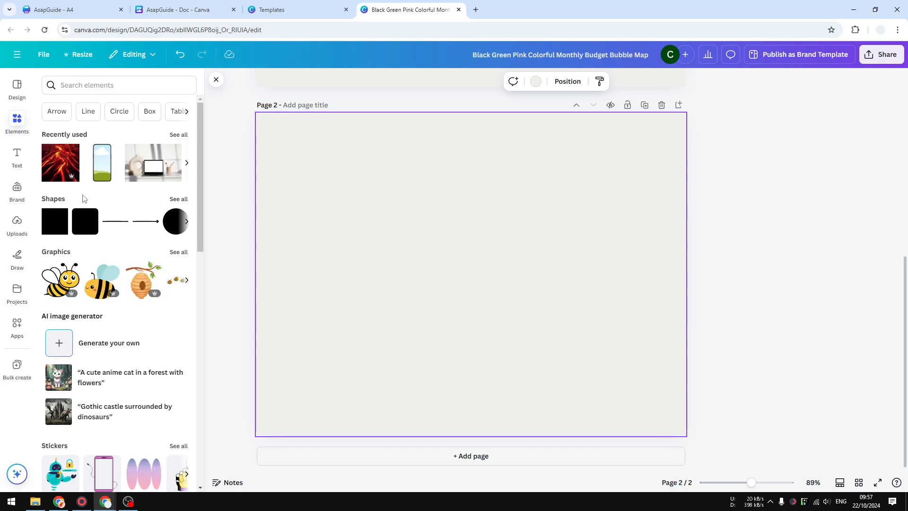
pyautogui.click(179, 199)
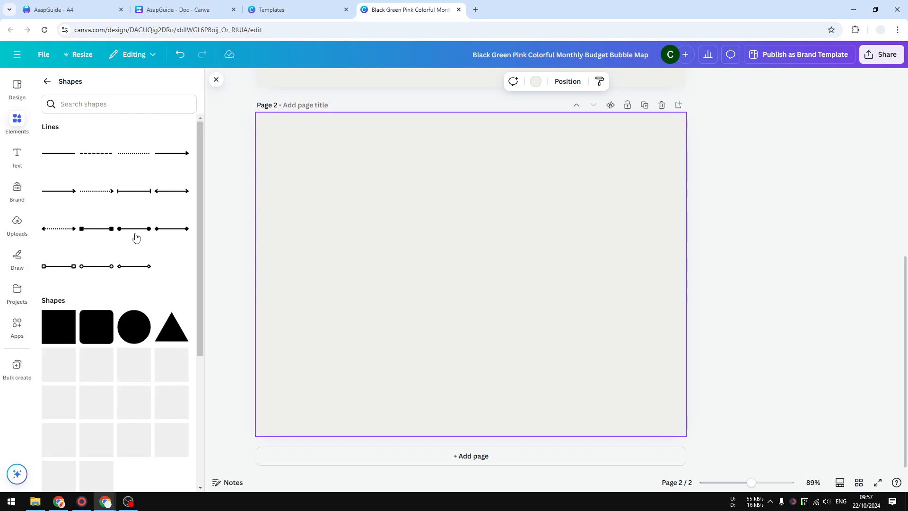
pyautogui.click(145, 337)
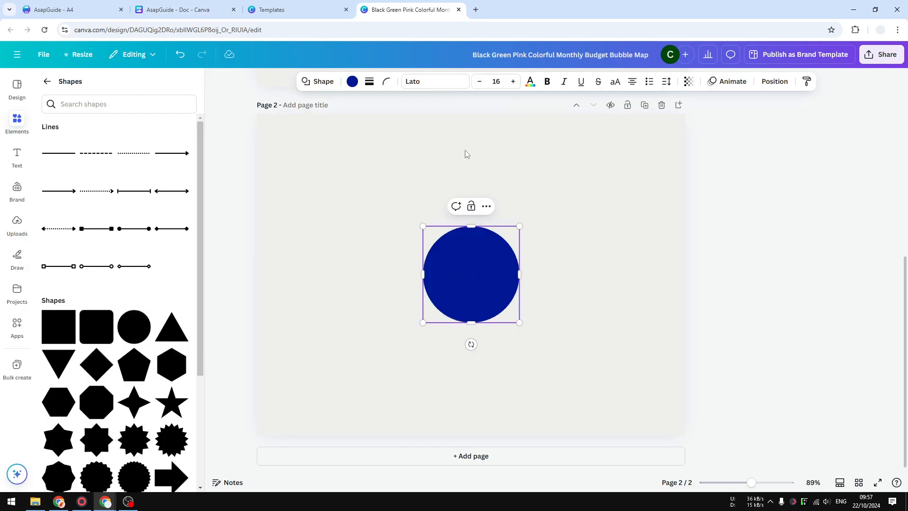
# - Fill the central circle with the orange from the default solid colors
pyautogui.click(352, 82)
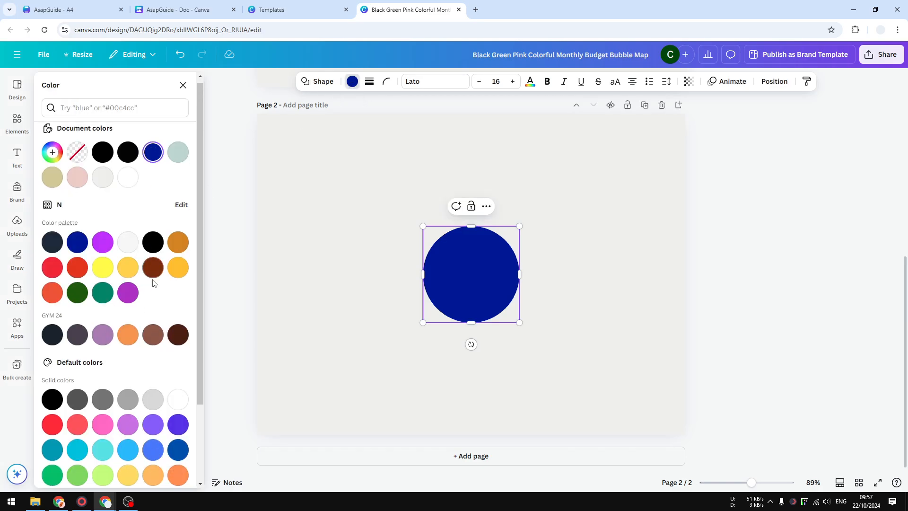
pyautogui.scroll(-1, 153, 283)
pyautogui.click(178, 409)
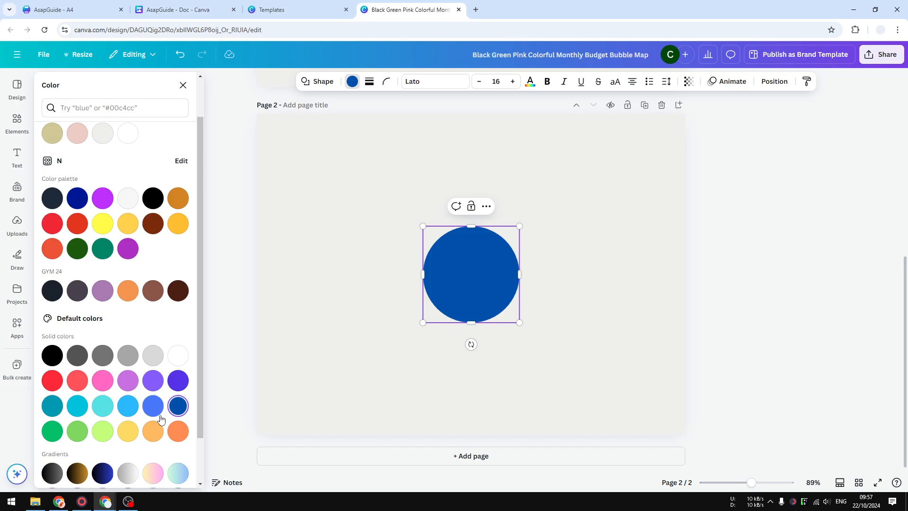
pyautogui.click(178, 431)
pyautogui.click(545, 303)
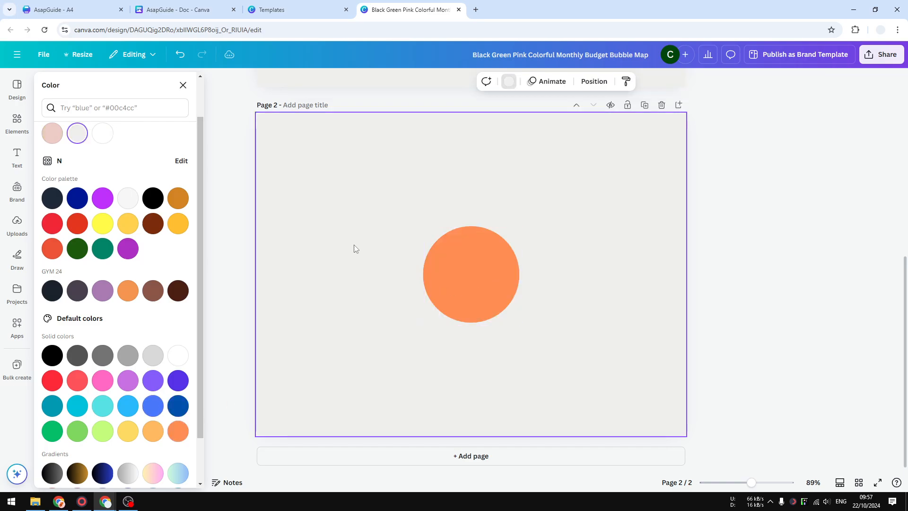
# - Insert a second circle, place it to the left of the orange circle and shrink it to about two thirds
pyautogui.click(17, 122)
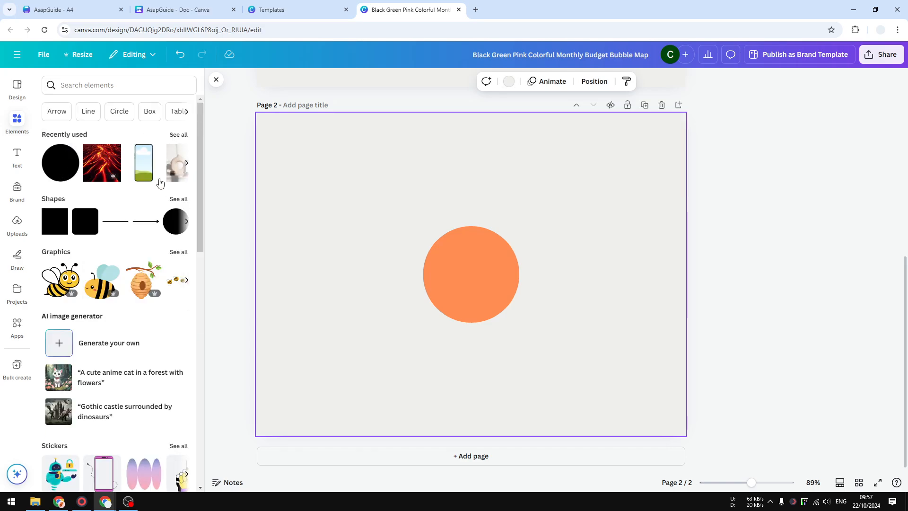
pyautogui.click(178, 198)
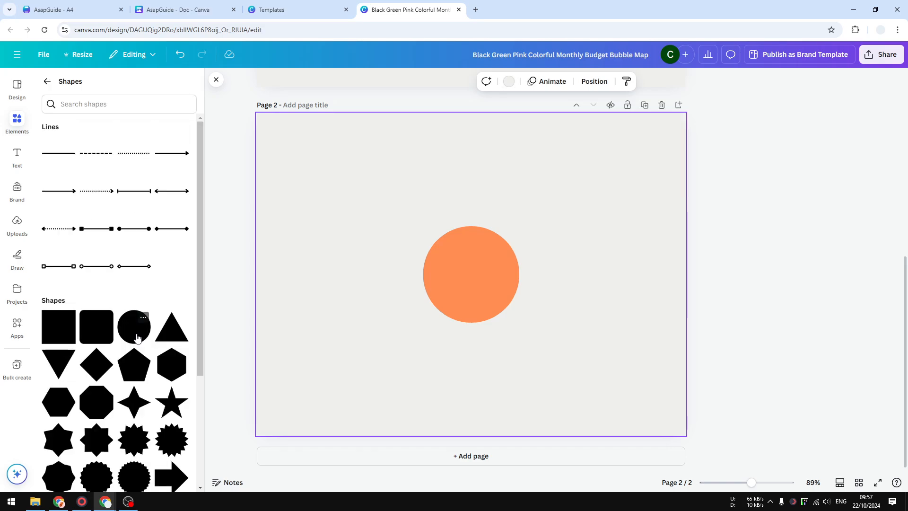
pyautogui.click(150, 330)
pyautogui.moveTo(499, 298); pyautogui.dragTo(372, 315)
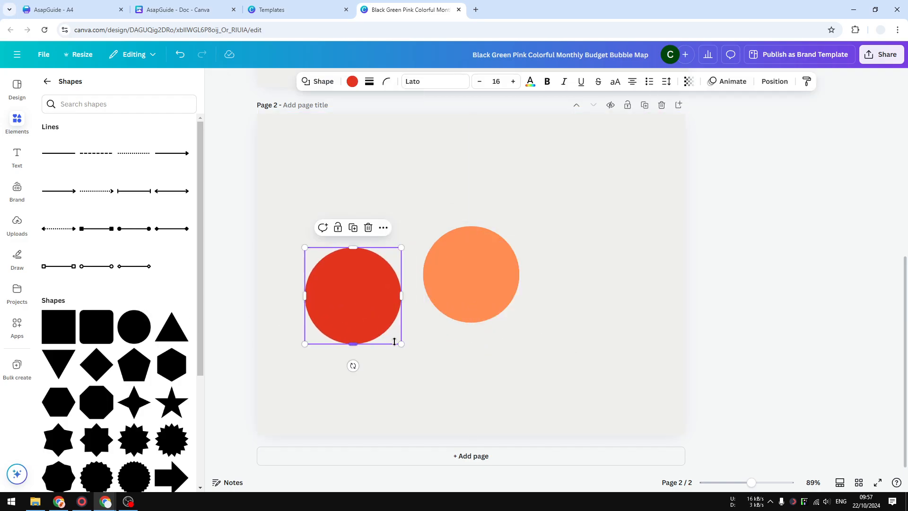
pyautogui.moveTo(400, 343); pyautogui.dragTo(370, 312)
# - Enlarge the orange circle to about 324 by 324 and centre it on the page
pyautogui.click(474, 270)
pyautogui.moveTo(519, 226); pyautogui.dragTo(565, 193)
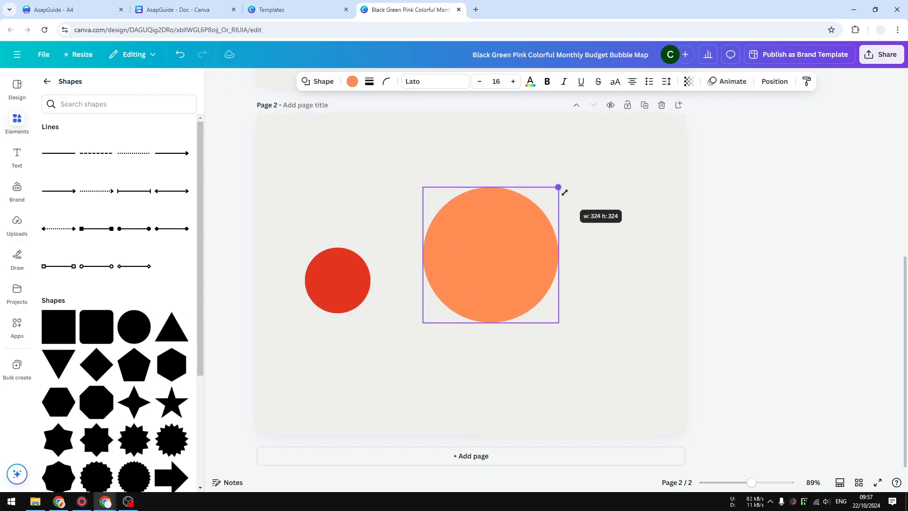
pyautogui.moveTo(485, 242); pyautogui.dragTo(466, 266)
# - Move the red circle to the upper left of the orange circle and duplicate it to get a second red bubble
pyautogui.moveTo(345, 274); pyautogui.dragTo(371, 308)
pyautogui.rightClick(350, 223)
pyautogui.click(397, 290)
pyautogui.moveTo(396, 337); pyautogui.dragTo(419, 355)
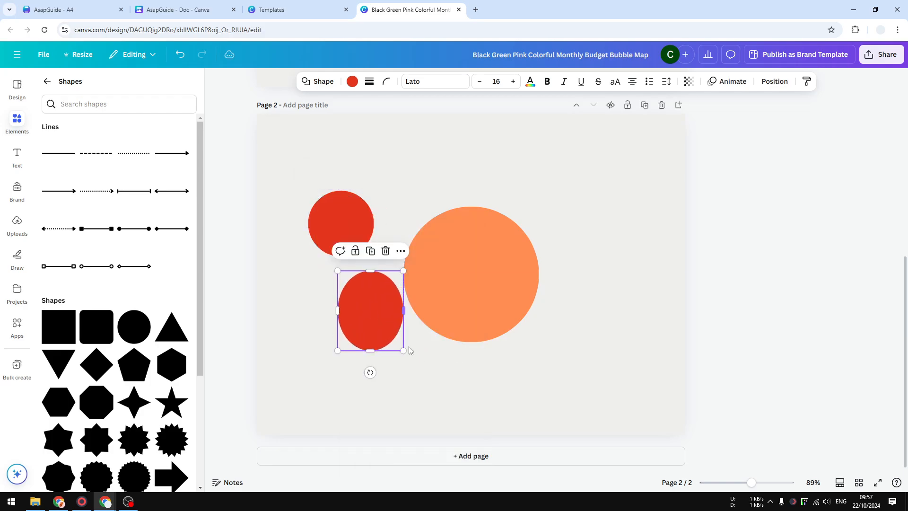
pyautogui.hotkey('ctrl', 'z')
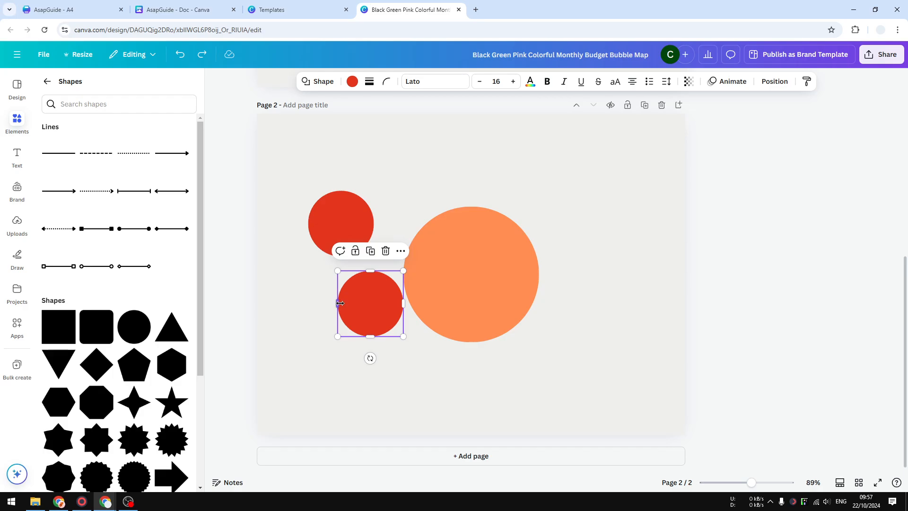
pyautogui.moveTo(337, 301); pyautogui.dragTo(308, 301)
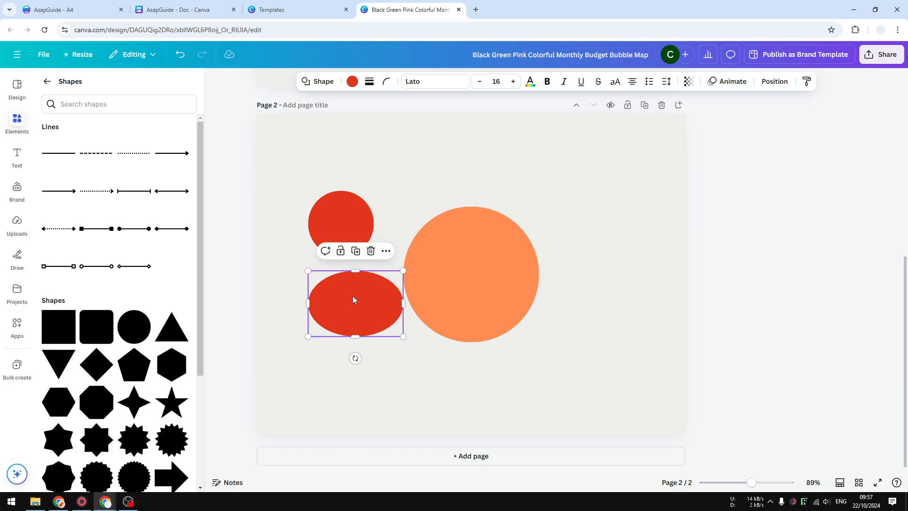
pyautogui.hotkey('ctrl', 'z')
pyautogui.hotkey('ctrl', 'z')
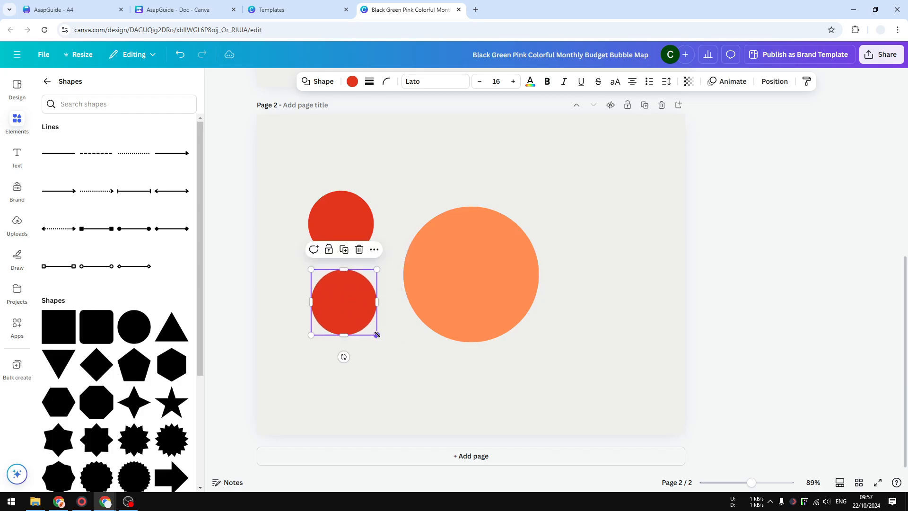
# - Enlarge the lower red circle proportionally and align it beneath the upper red circle
pyautogui.moveTo(377, 334); pyautogui.dragTo(397, 355)
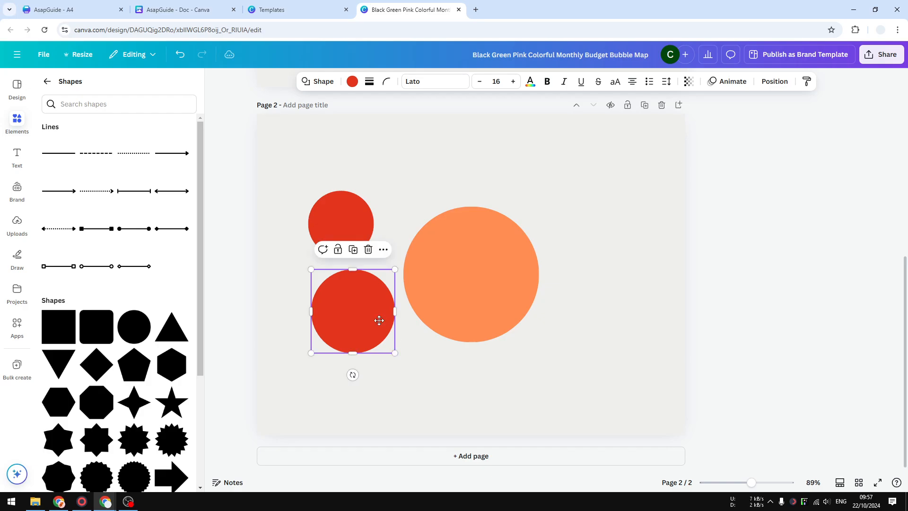
pyautogui.moveTo(377, 314); pyautogui.dragTo(358, 313)
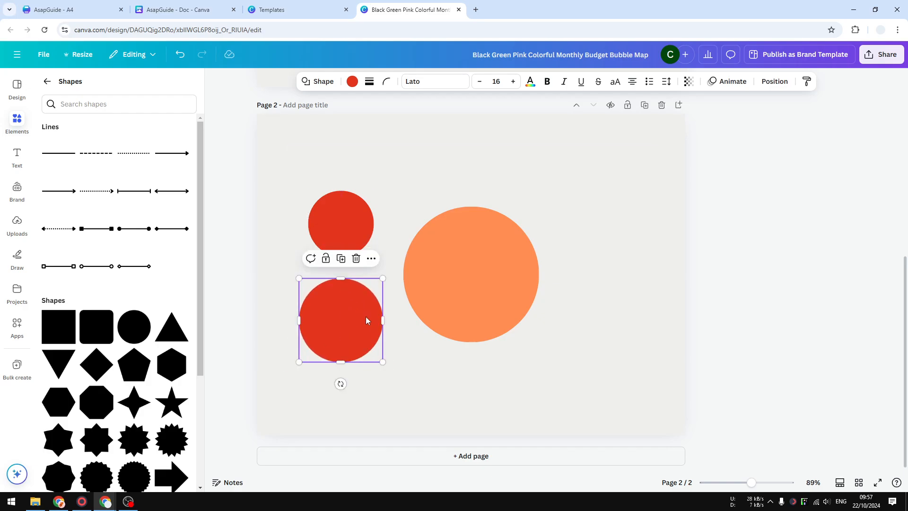
# - Duplicate the upper-left red circle and place the slightly enlarged copy below and left of the orange circle
pyautogui.click(353, 213)
pyautogui.rightClick(353, 213)
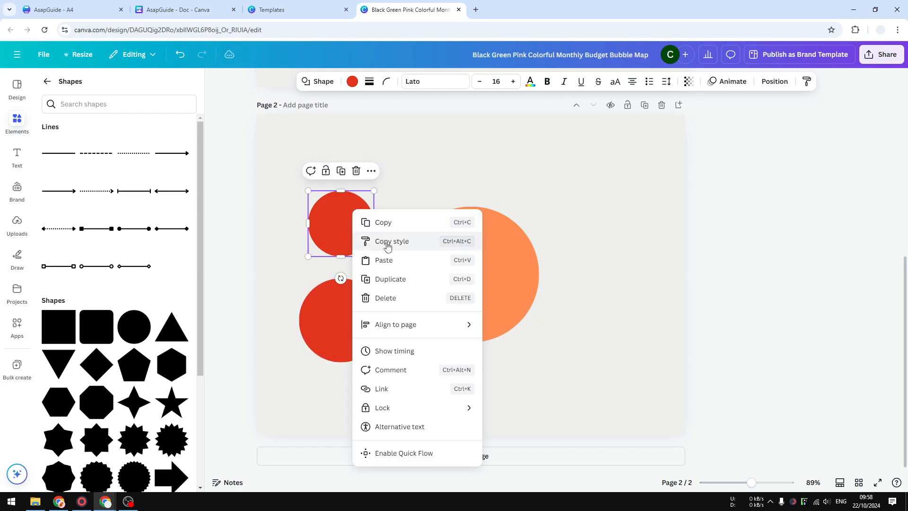
pyautogui.click(402, 277)
pyautogui.moveTo(368, 243); pyautogui.dragTo(452, 417)
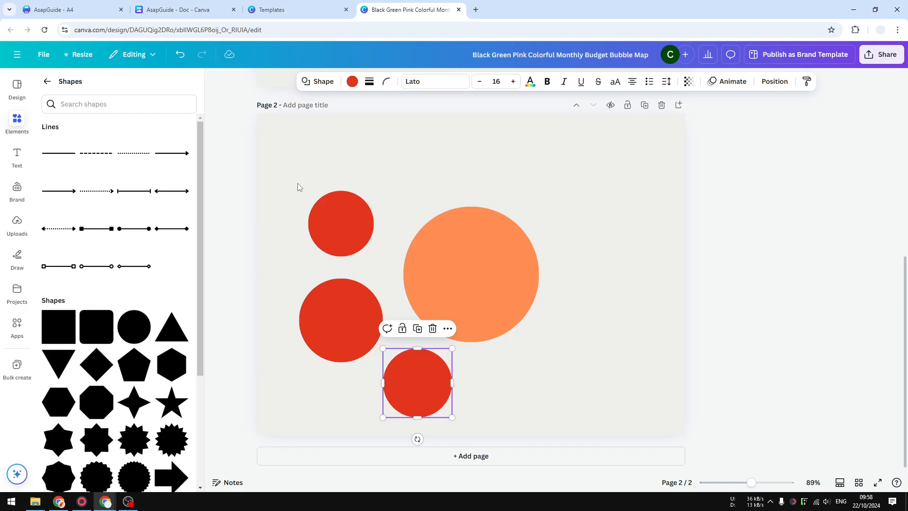
# - Duplicate the three red circles together and move the copies to the right side of the orange circle
pyautogui.moveTo(297, 183); pyautogui.dragTo(402, 364)
pyautogui.rightClick(353, 288)
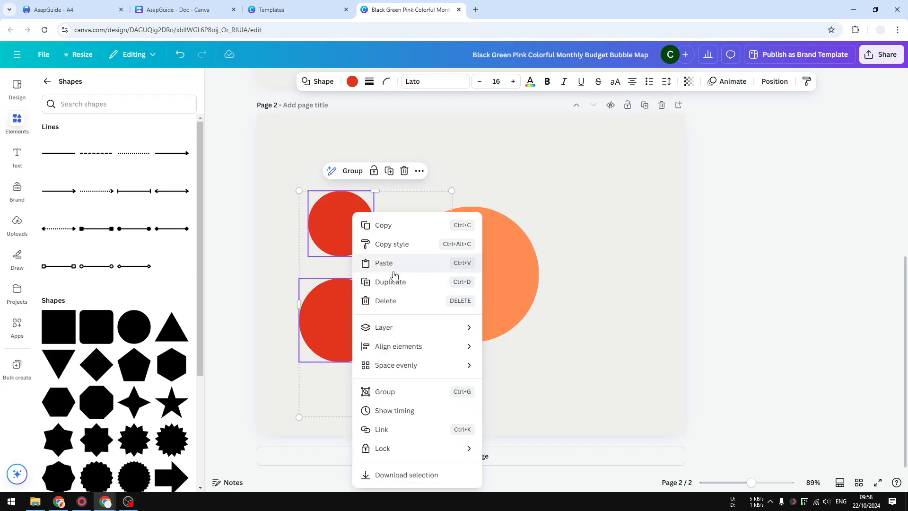
pyautogui.click(391, 282)
pyautogui.moveTo(360, 321); pyautogui.dragTo(609, 308)
pyautogui.click(645, 371)
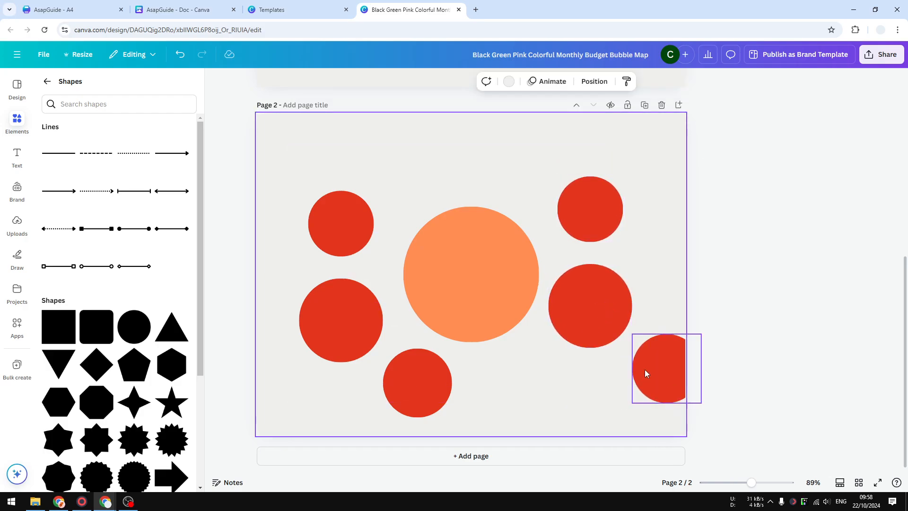
# - Arrange the three copied circles around the orange circle: largest at upper right, small one at lower right, third below it
pyautogui.moveTo(646, 371); pyautogui.dragTo(550, 386)
pyautogui.moveTo(587, 344); pyautogui.dragTo(641, 355)
pyautogui.moveTo(620, 220); pyautogui.dragTo(567, 198)
pyautogui.moveTo(574, 275); pyautogui.dragTo(601, 293)
pyautogui.moveTo(578, 370); pyautogui.dragTo(545, 374)
pyautogui.moveTo(615, 330); pyautogui.dragTo(619, 323)
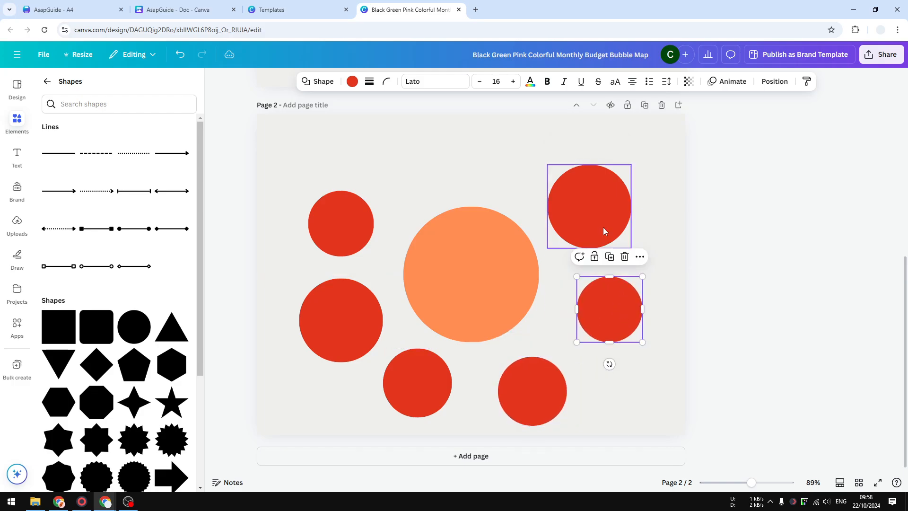
pyautogui.moveTo(589, 208); pyautogui.dragTo(601, 208)
# - Shift the two red circles on the left upward so the bubbles spread evenly around the centre
pyautogui.moveTo(344, 211); pyautogui.dragTo(369, 185)
pyautogui.moveTo(338, 281); pyautogui.dragTo(329, 261)
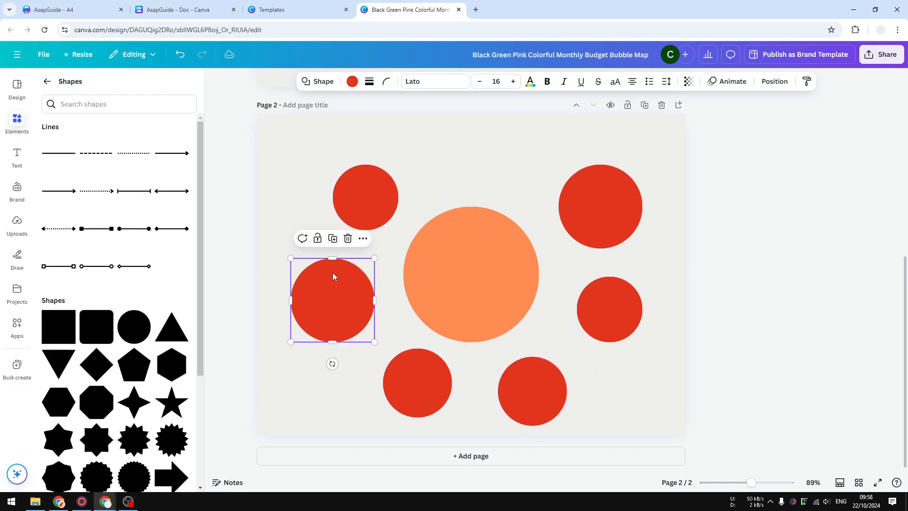
pyautogui.click(395, 368)
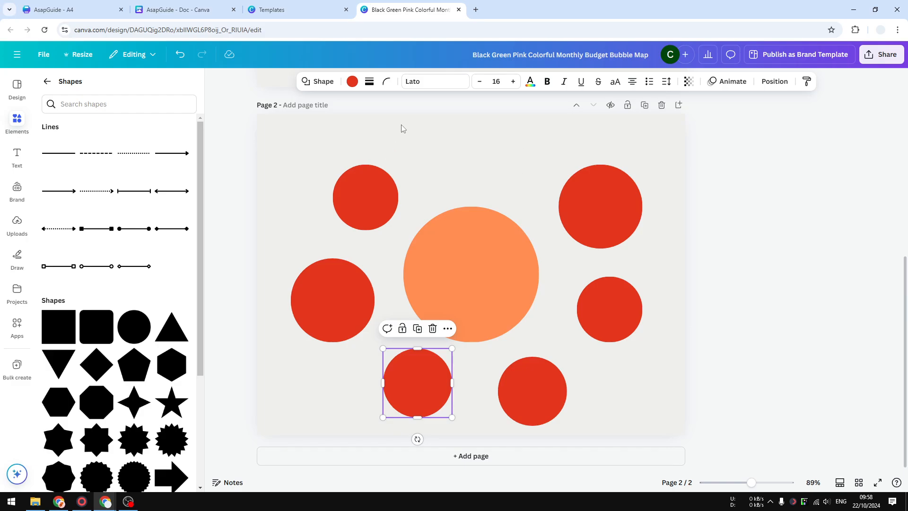
# - Recolor the three left-hand bubbles on page 2: peach for the upper, lime for the middle and green for the lower one
pyautogui.scroll(7, 427, 163)
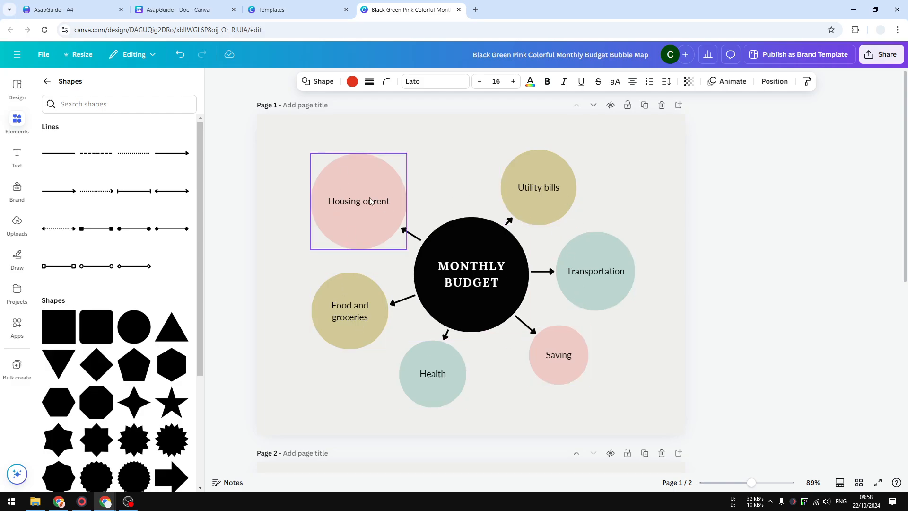
pyautogui.scroll(-7, 426, 289)
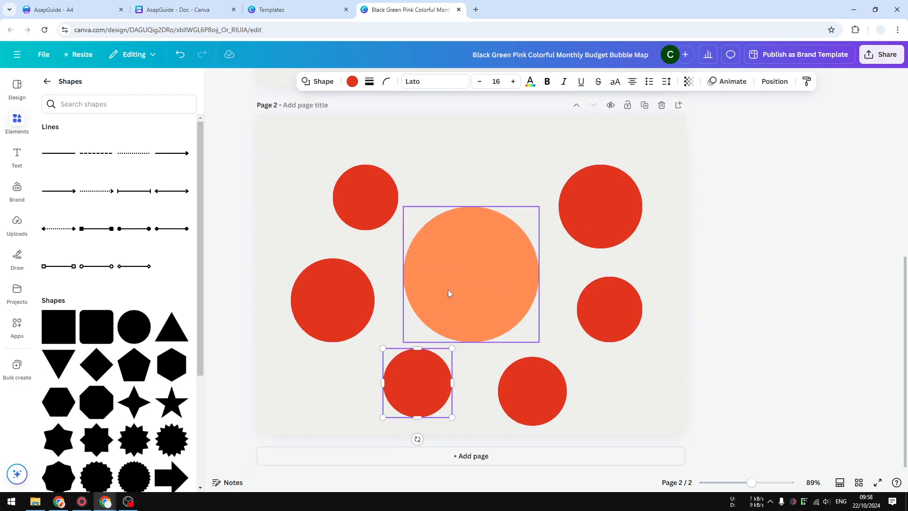
pyautogui.click(415, 430)
pyautogui.click(377, 198)
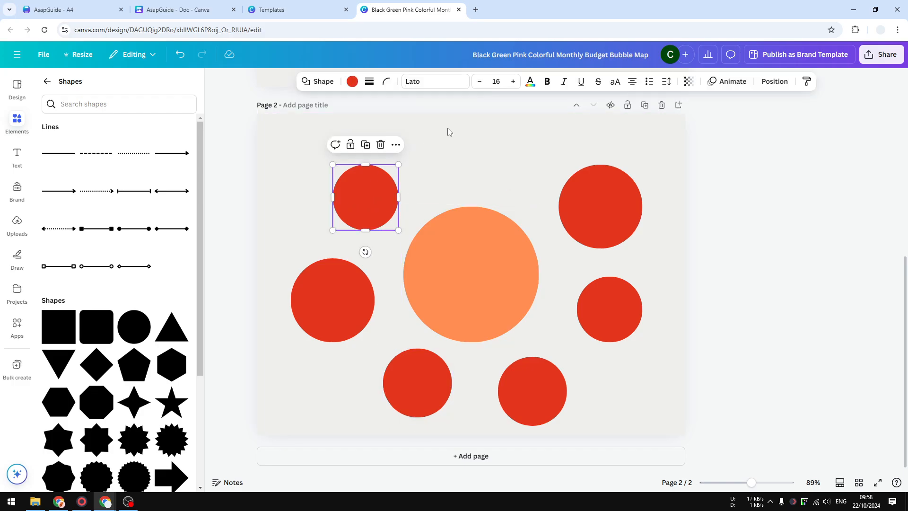
pyautogui.click(352, 81)
pyautogui.scroll(-3, 114, 284)
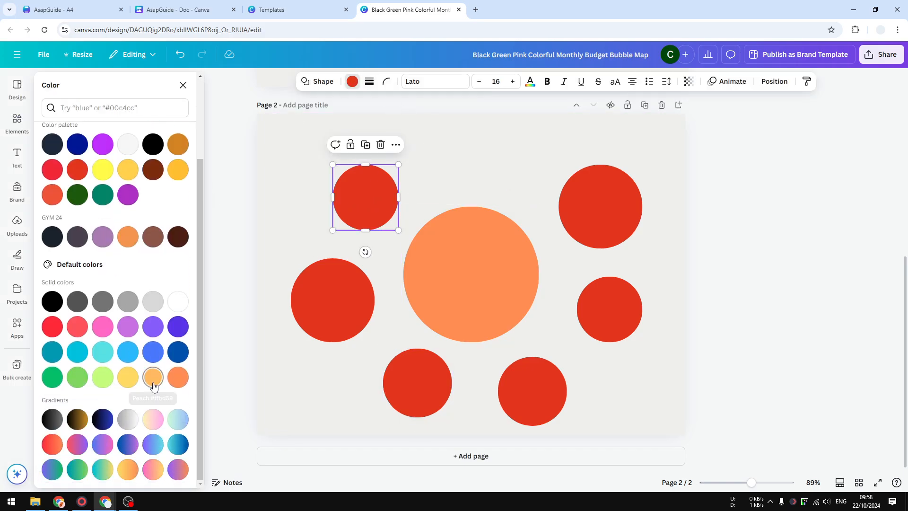
pyautogui.click(153, 377)
pyautogui.click(343, 301)
pyautogui.click(103, 381)
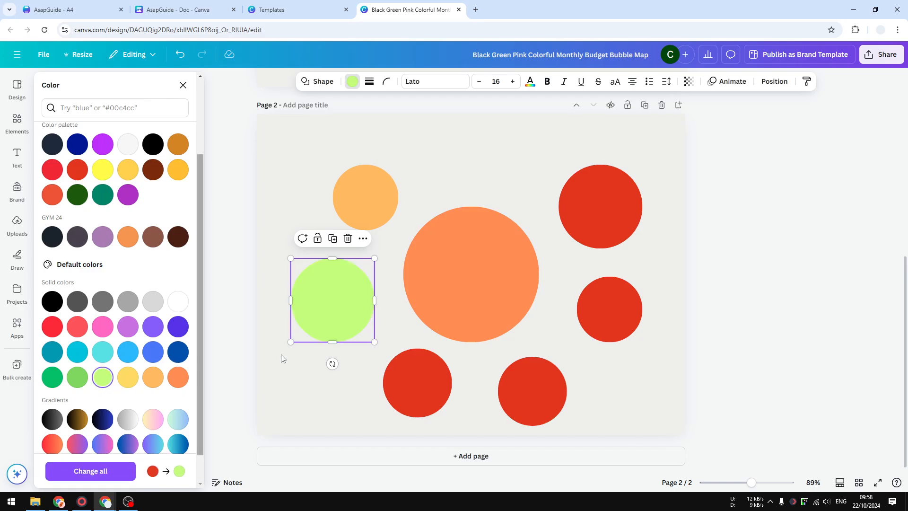
pyautogui.click(435, 373)
pyautogui.click(52, 377)
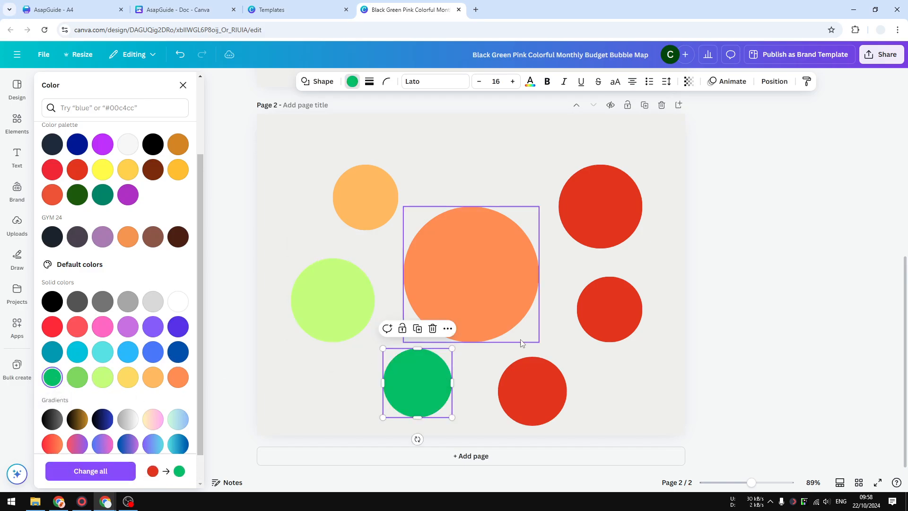
# - Recolor the three right-hand bubbles purple, bright red and light blue from top to bottom, and the upper-left bubble turquoise
pyautogui.click(600, 222)
pyautogui.click(128, 326)
pyautogui.click(609, 309)
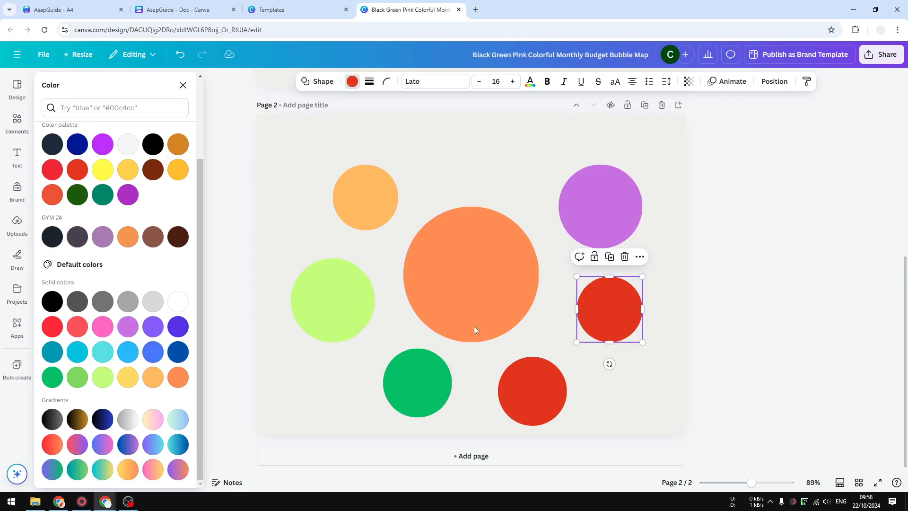
pyautogui.click(52, 327)
pyautogui.click(548, 381)
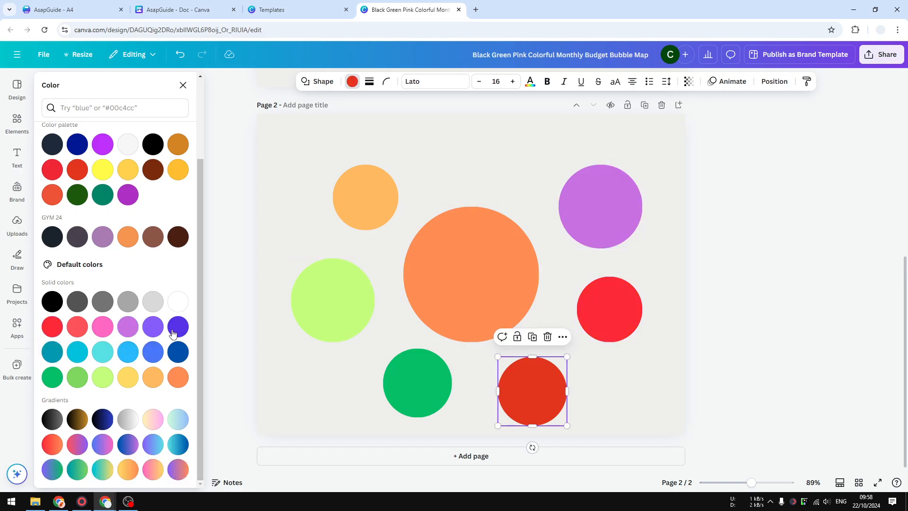
pyautogui.click(122, 360)
pyautogui.click(362, 200)
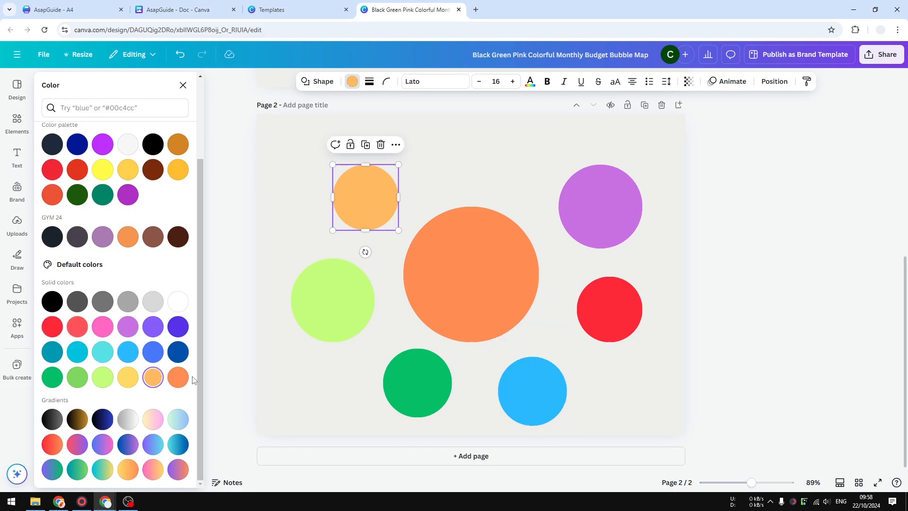
pyautogui.click(104, 352)
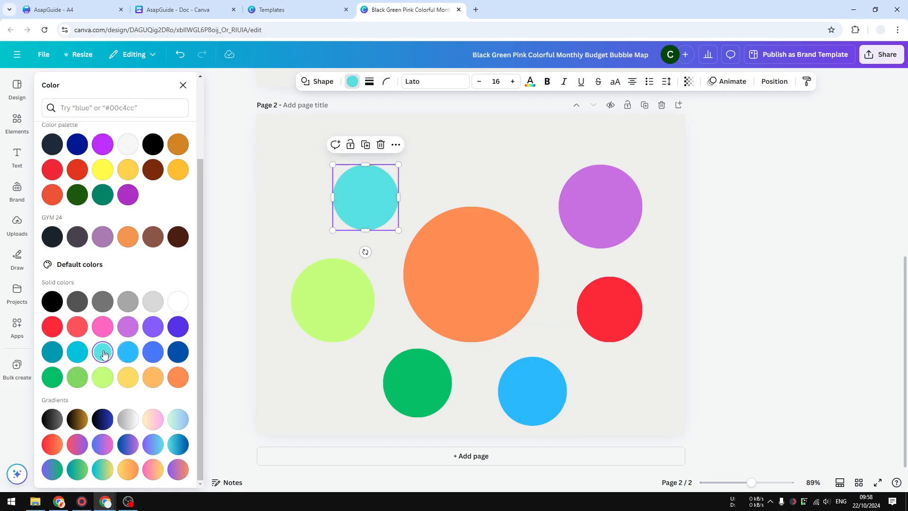
# - Reposition the turquoise bubble higher above the lime one and nudge the purple bubble slightly up and toward the centre
pyautogui.click(475, 169)
pyautogui.moveTo(385, 191); pyautogui.dragTo(403, 181)
pyautogui.moveTo(621, 216); pyautogui.dragTo(610, 210)
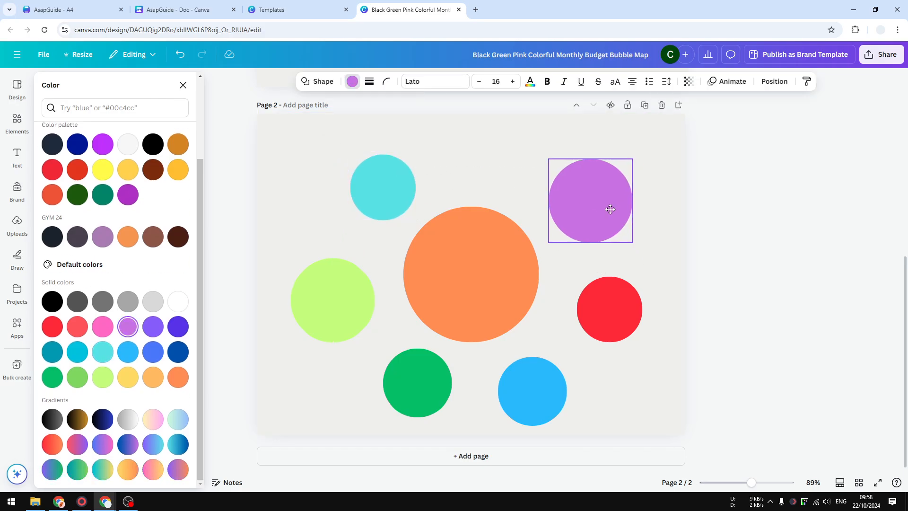
pyautogui.click(477, 180)
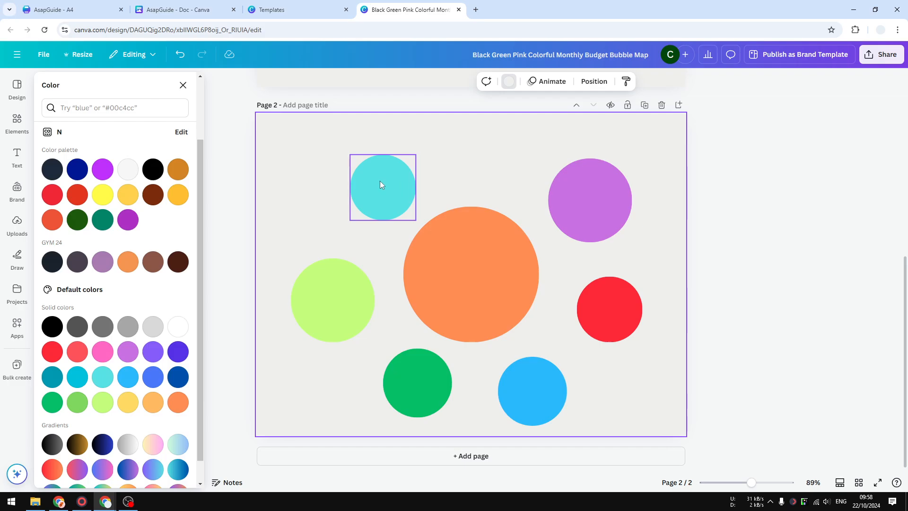
pyautogui.moveTo(383, 185); pyautogui.dragTo(365, 177)
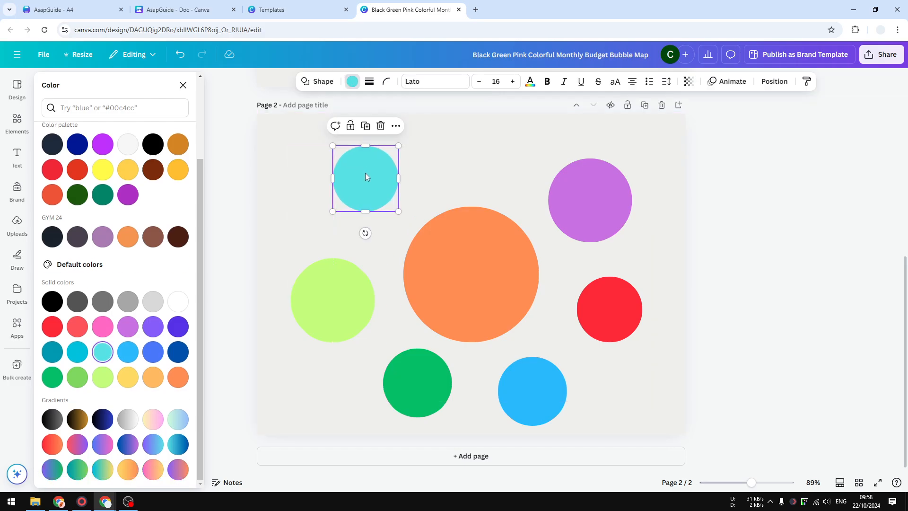
# - Add a solid arrow line from the orange circle's upper-left edge pointing to the turquoise bubble
pyautogui.click(17, 122)
pyautogui.click(180, 201)
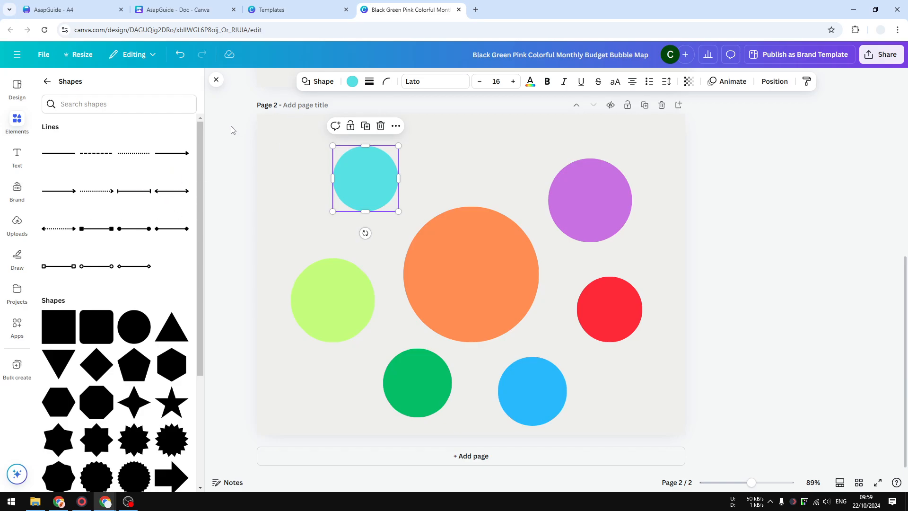
pyautogui.click(169, 161)
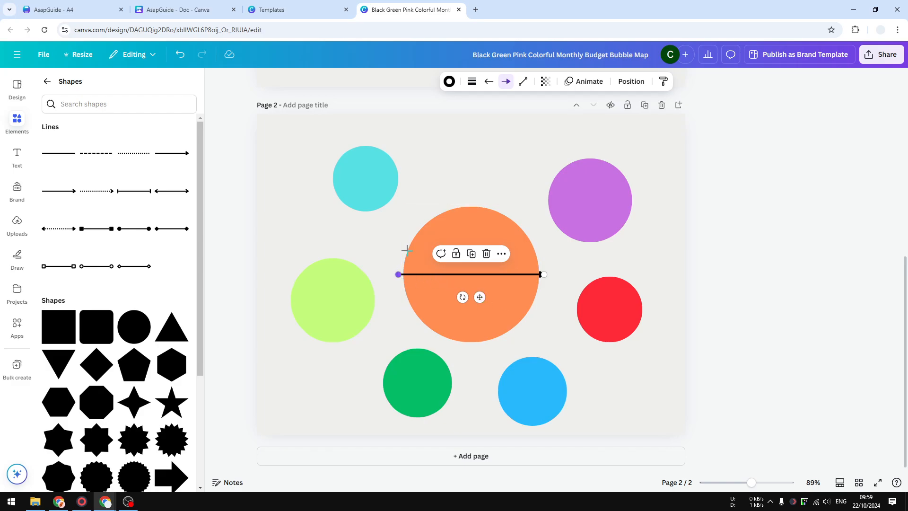
pyautogui.moveTo(398, 274); pyautogui.dragTo(417, 223)
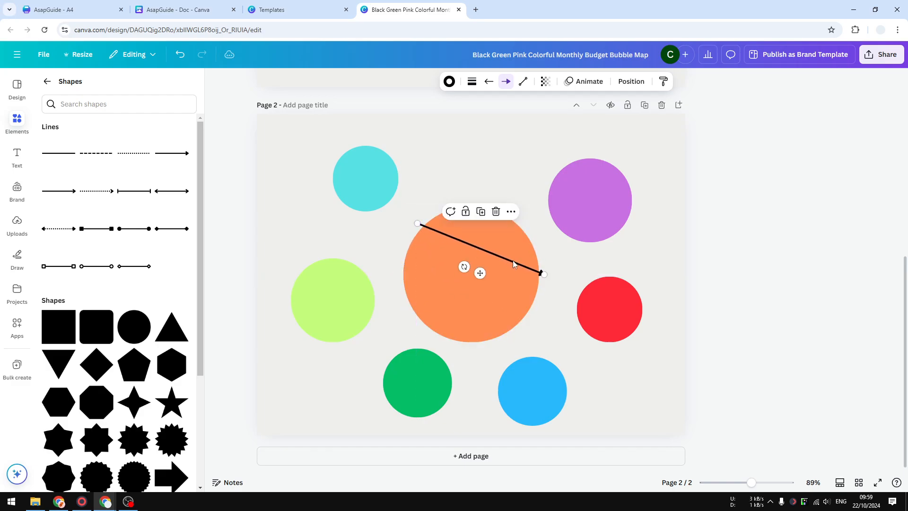
pyautogui.moveTo(543, 273); pyautogui.dragTo(399, 206)
# - Set the arrow's line weight to 8
pyautogui.click(472, 81)
pyautogui.moveTo(416, 166); pyautogui.dragTo(417, 165)
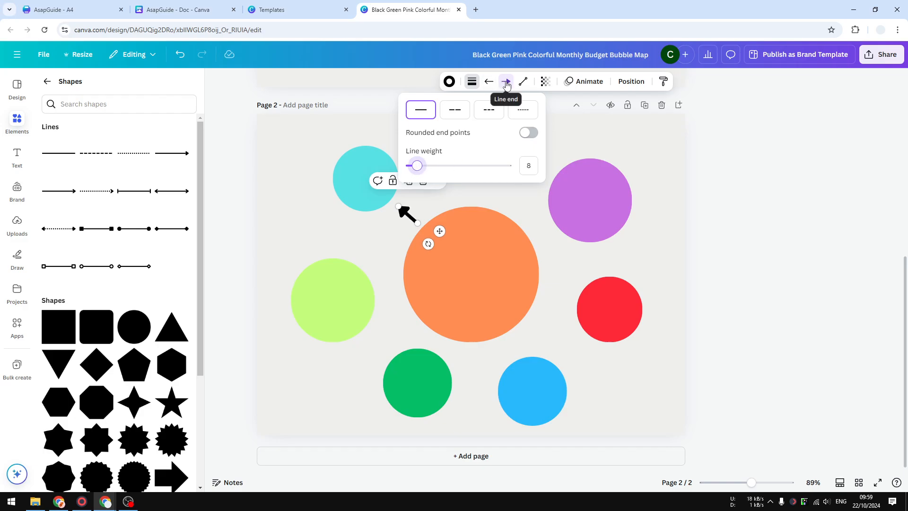
pyautogui.click(489, 82)
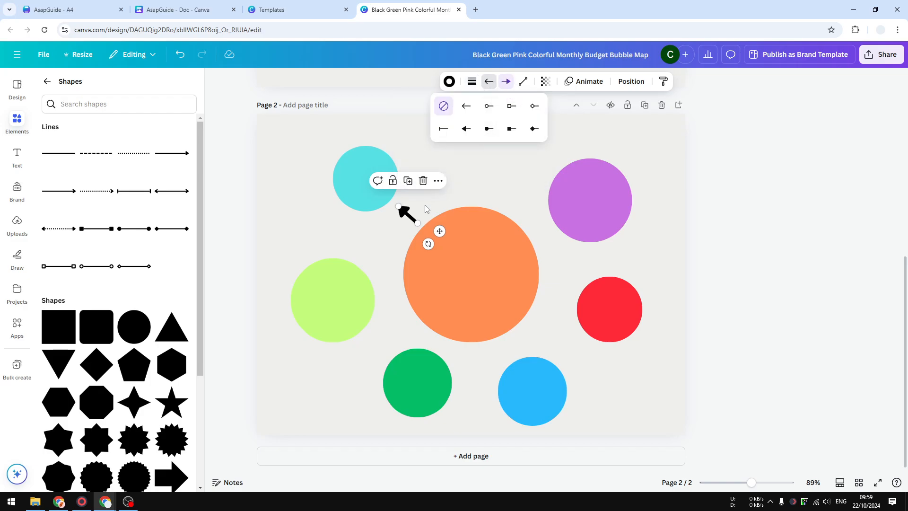
# - Duplicate the arrow and move the copy between the orange circle and the lime bubble
pyautogui.click(438, 181)
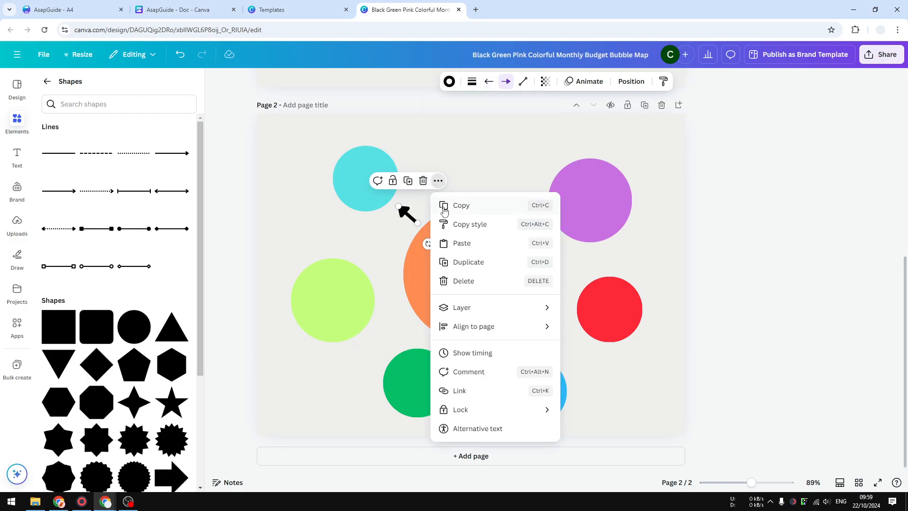
pyautogui.click(466, 260)
pyautogui.moveTo(414, 223); pyautogui.dragTo(382, 298)
pyautogui.moveTo(347, 296); pyautogui.dragTo(380, 301)
pyautogui.click(376, 284)
pyautogui.click(366, 288)
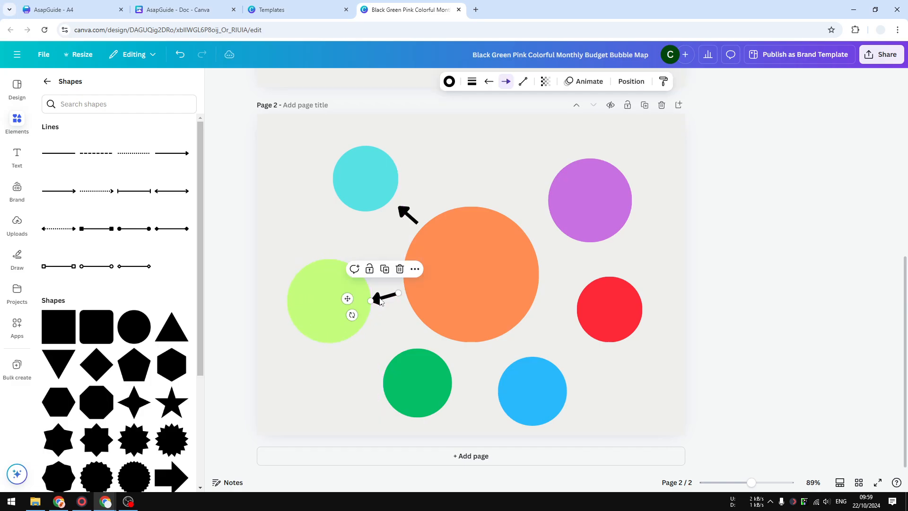
pyautogui.hotkey('ctrl', 'z')
pyautogui.hotkey('ctrl', 'z')
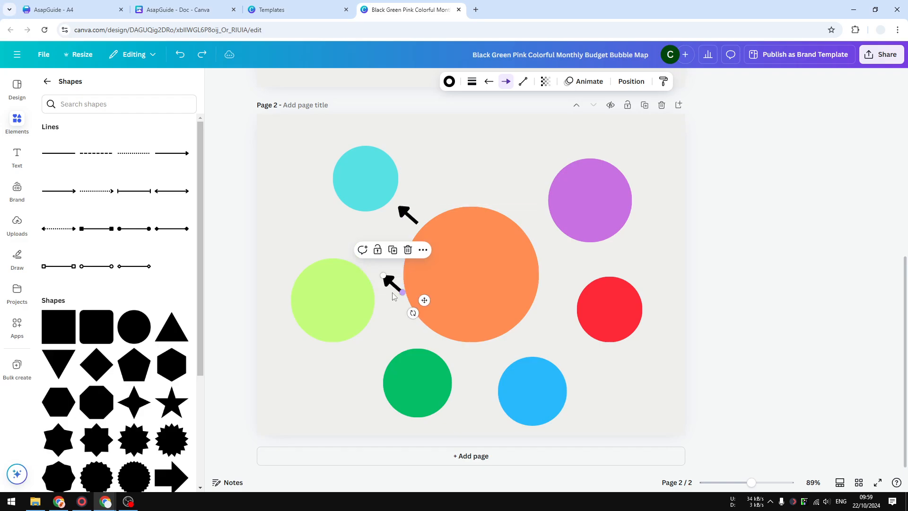
# - Shift the lime bubble slightly left and angle the copied arrow's tip toward it
pyautogui.moveTo(355, 303); pyautogui.dragTo(344, 300)
pyautogui.click(387, 280)
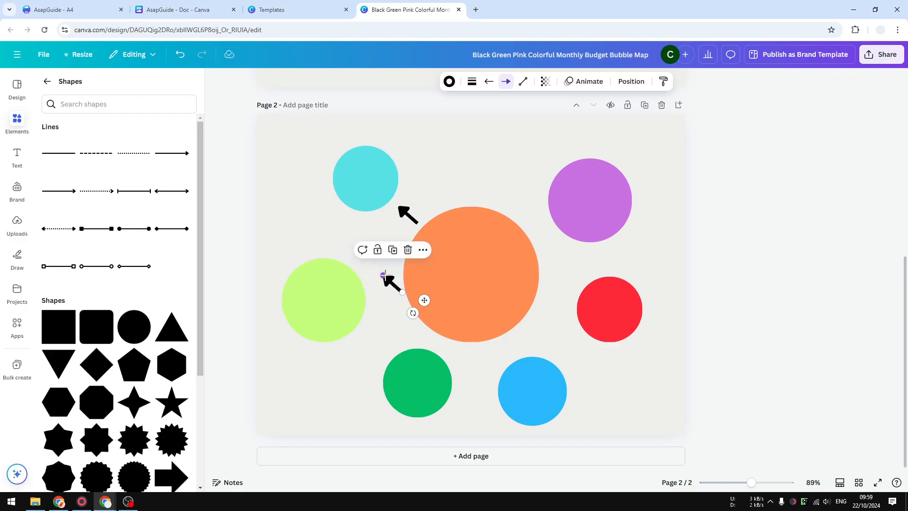
pyautogui.moveTo(387, 280); pyautogui.dragTo(376, 297)
pyautogui.click(391, 331)
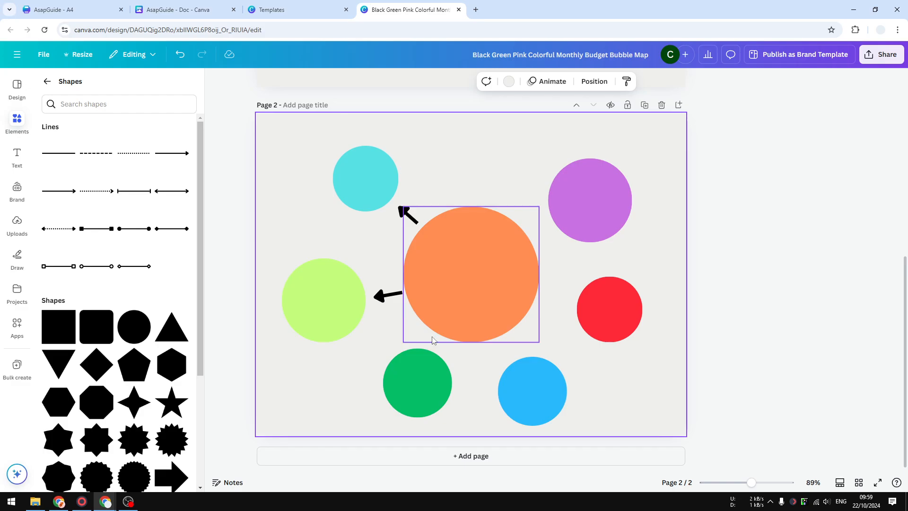
# - Move the green bubble slightly left and duplicate the lime bubble's arrow, placing the copy above the green bubble
pyautogui.moveTo(422, 368); pyautogui.dragTo(405, 373)
pyautogui.click(387, 294)
pyautogui.rightClick(391, 295)
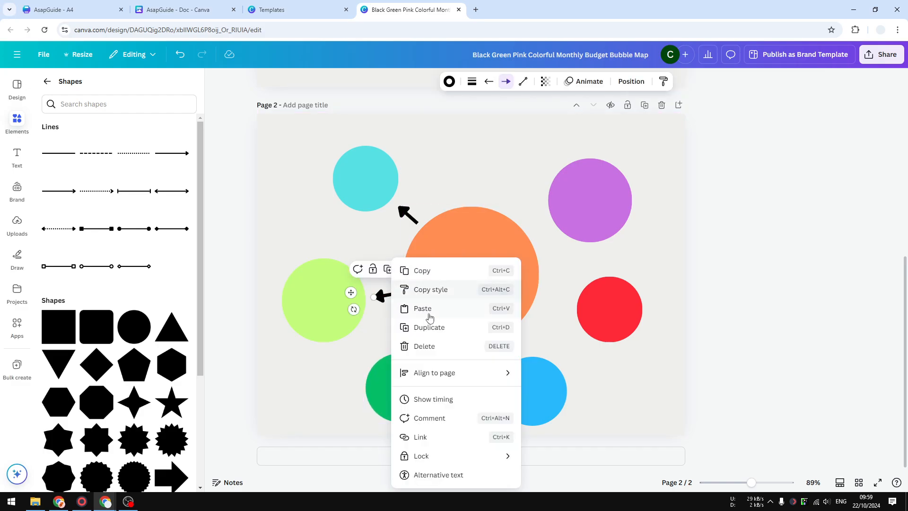
pyautogui.click(445, 334)
pyautogui.moveTo(387, 297); pyautogui.dragTo(418, 337)
# - Move the green bubble farther left and stretch its arrow diagonally from the orange circle's lower-left edge to the bubble
pyautogui.click(409, 338)
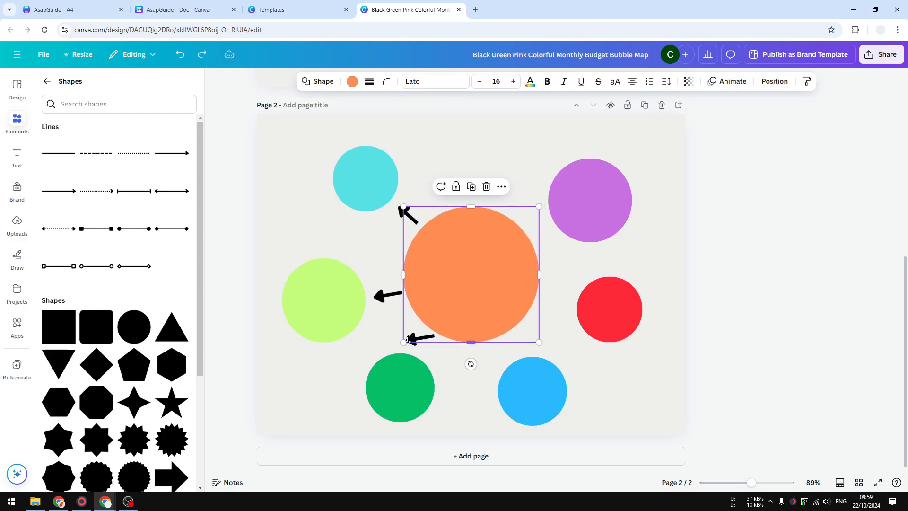
pyautogui.click(387, 344)
pyautogui.click(415, 342)
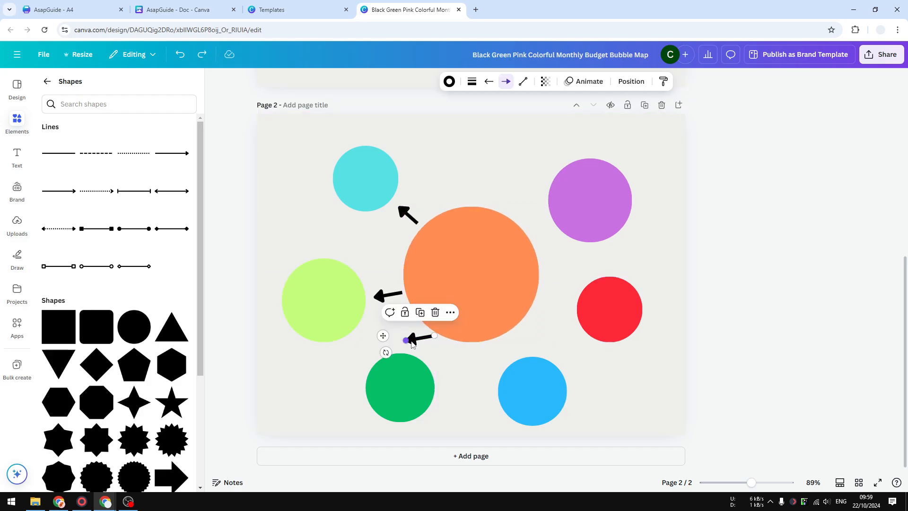
pyautogui.moveTo(411, 341); pyautogui.dragTo(387, 374)
pyautogui.click(429, 350)
pyautogui.click(422, 343)
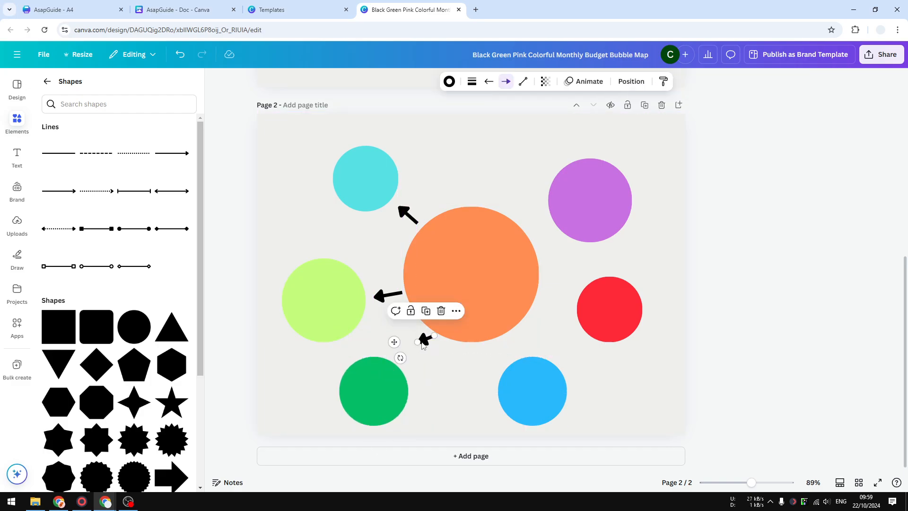
pyautogui.moveTo(423, 345); pyautogui.dragTo(410, 356)
# - Shift the blue bubble slightly right and duplicate the green bubble's arrow, pointing the copy from the orange circle to the blue bubble
pyautogui.click(542, 386)
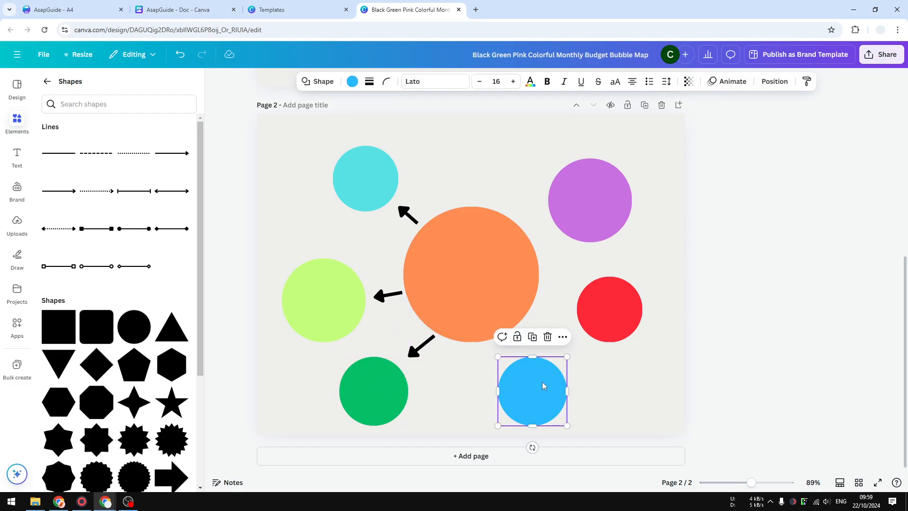
pyautogui.click(425, 345)
pyautogui.rightClick(423, 345)
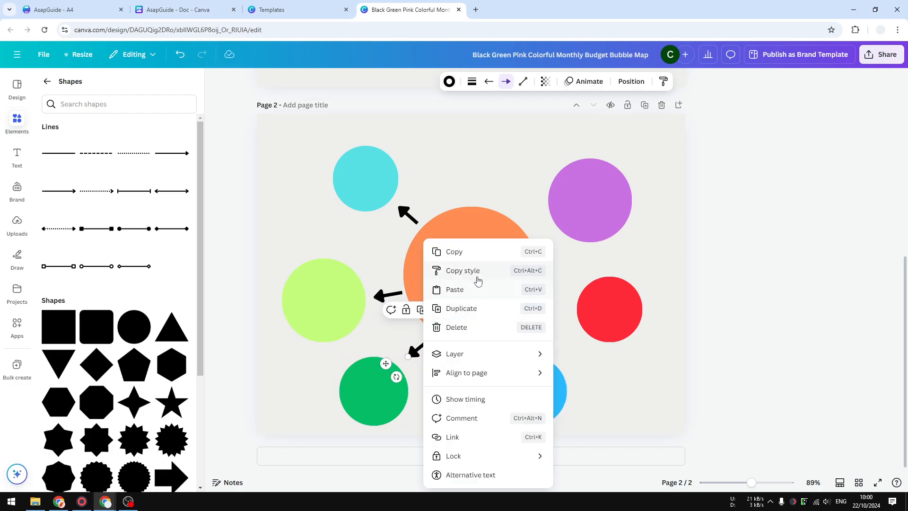
pyautogui.click(477, 309)
pyautogui.moveTo(532, 392); pyautogui.dragTo(549, 391)
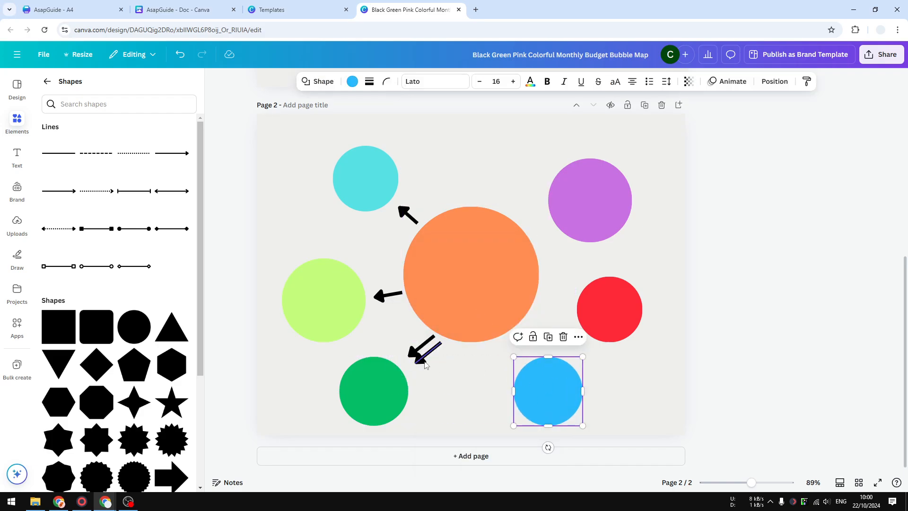
pyautogui.moveTo(425, 363); pyautogui.dragTo(531, 357)
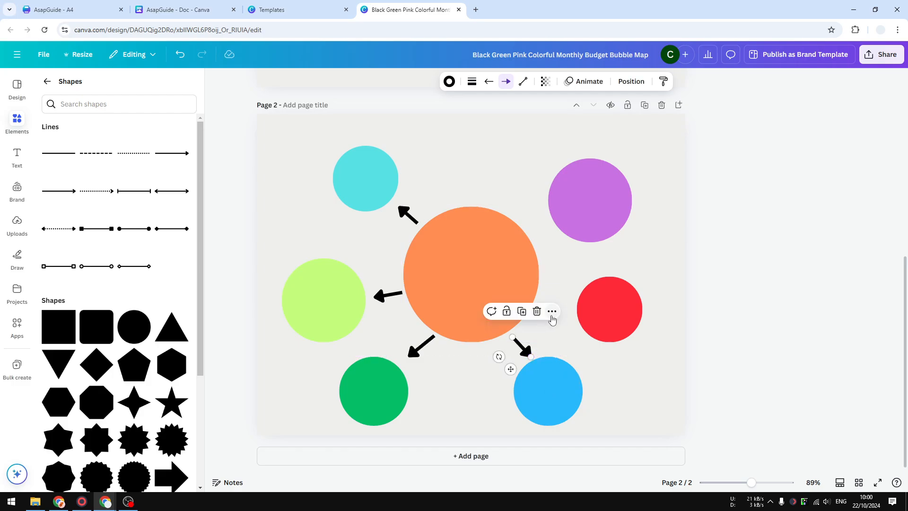
# - Duplicate the blue bubble's arrow and place the copy from the orange circle's right edge pointing to the red bubble
pyautogui.click(552, 312)
pyautogui.click(591, 119)
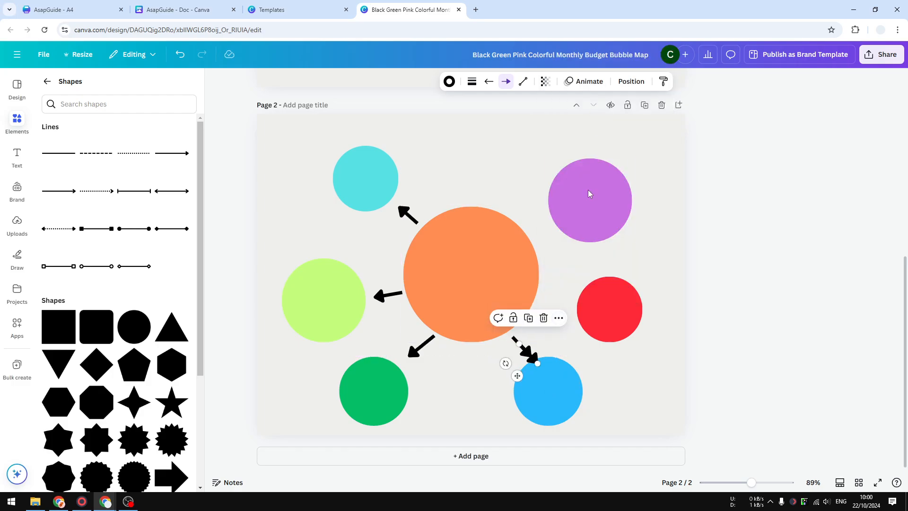
pyautogui.moveTo(533, 355); pyautogui.dragTo(548, 290)
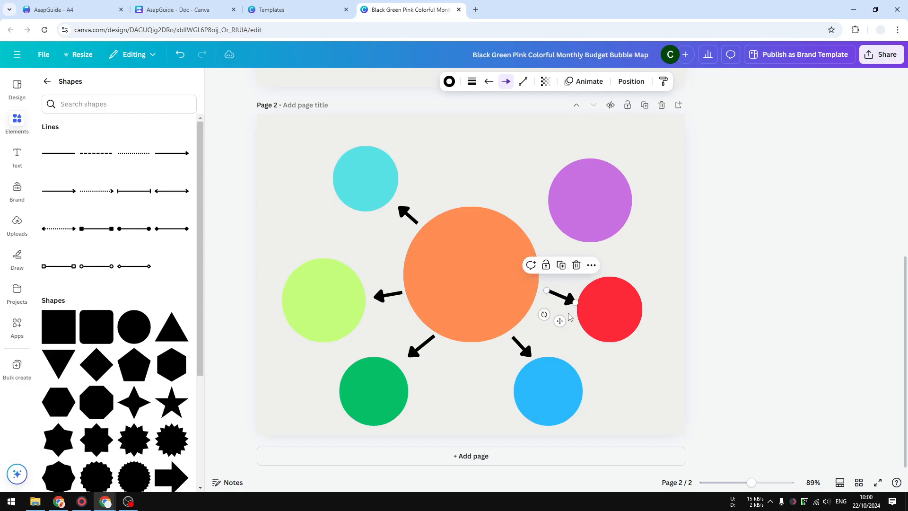
# - Duplicate the red bubble's arrow and place the copy at the orange circle's upper-right edge, pointing toward the purple bubble
pyautogui.click(592, 266)
pyautogui.click(630, 346)
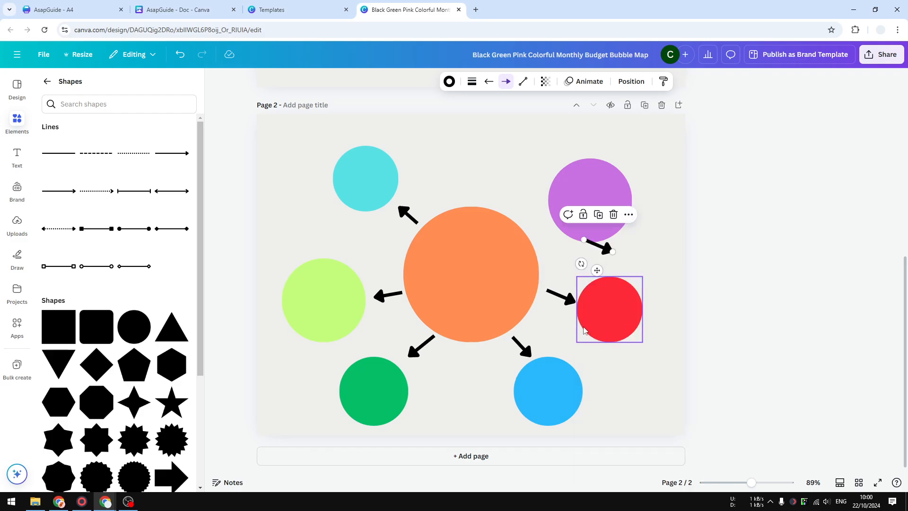
pyautogui.moveTo(597, 268); pyautogui.dragTo(525, 222)
# - Move the purple bubble farther up and right, and adjust its arrow to span the gap from the orange circle
pyautogui.moveTo(597, 209); pyautogui.dragTo(611, 197)
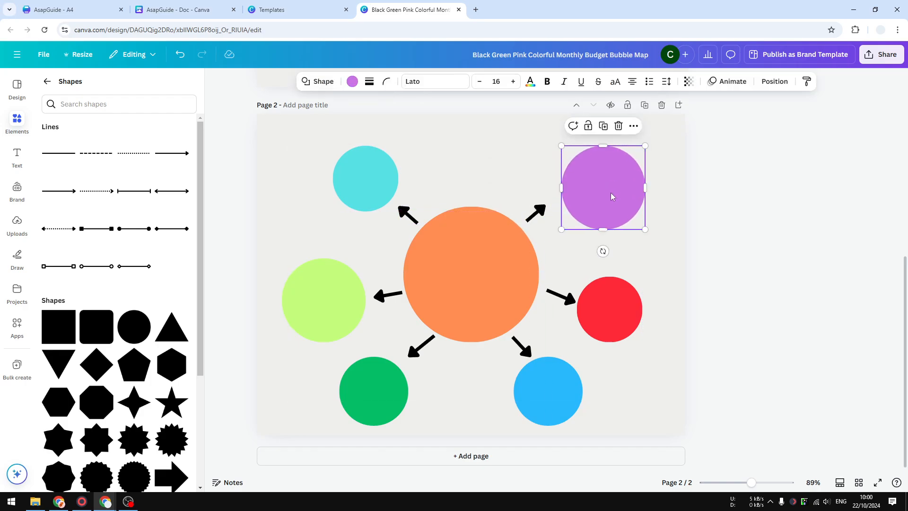
pyautogui.click(542, 209)
pyautogui.moveTo(542, 207); pyautogui.dragTo(534, 228)
pyautogui.click(430, 150)
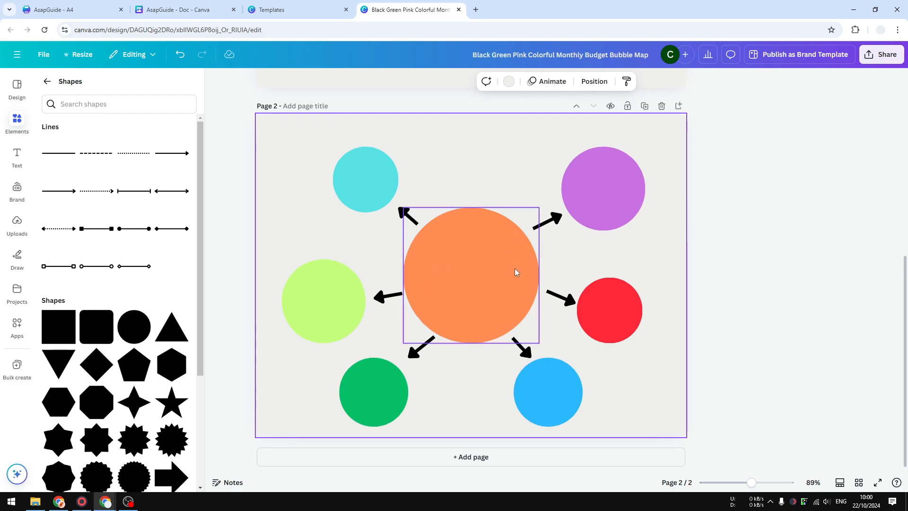
# - Add Subtitle-style text reading "Circle One" and position it in the middle of the orange circle
pyautogui.scroll(4, 544, 270)
pyautogui.scroll(-3, 581, 269)
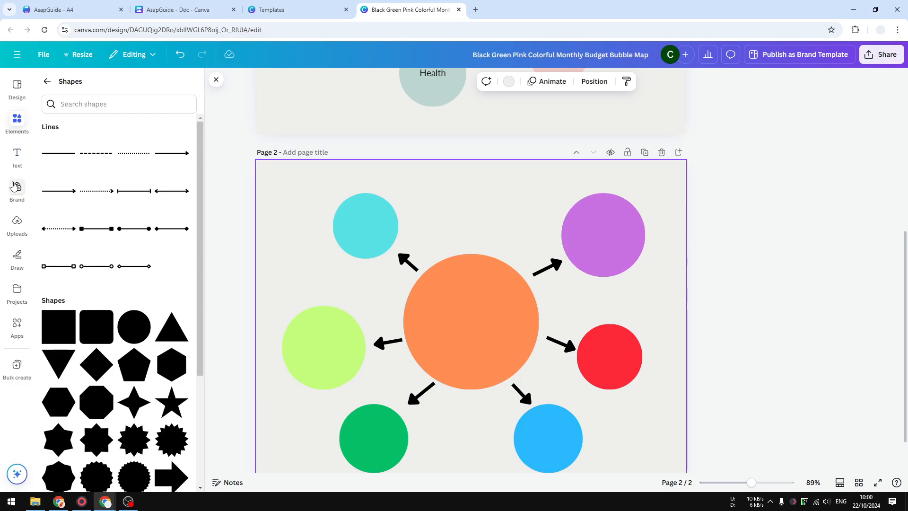
pyautogui.click(16, 155)
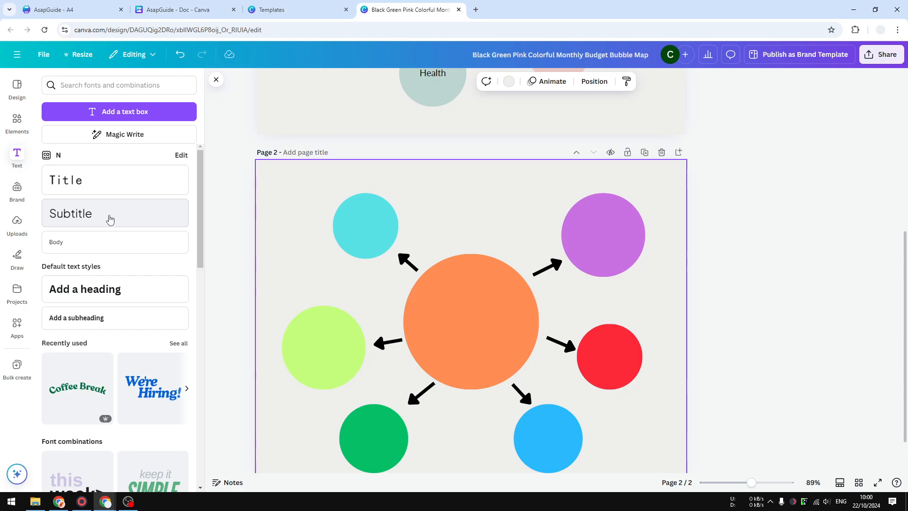
pyautogui.click(109, 217)
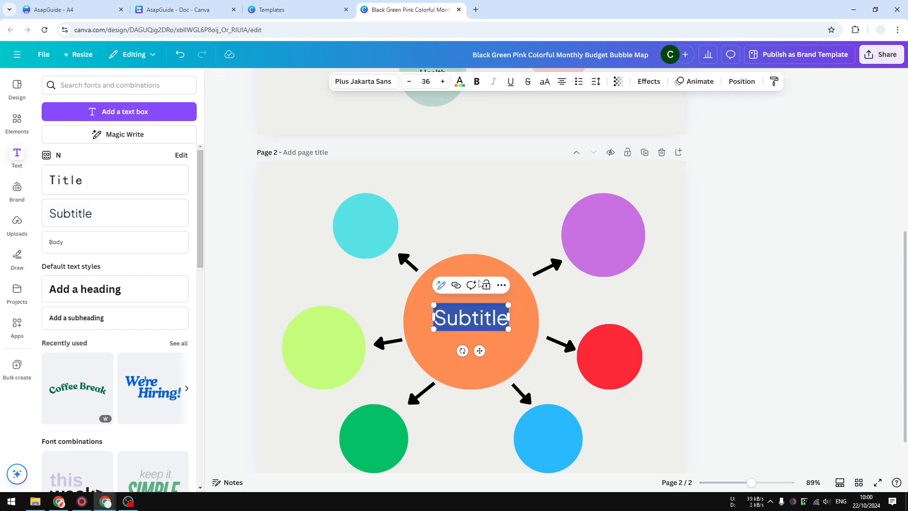
pyautogui.write('Circle One')
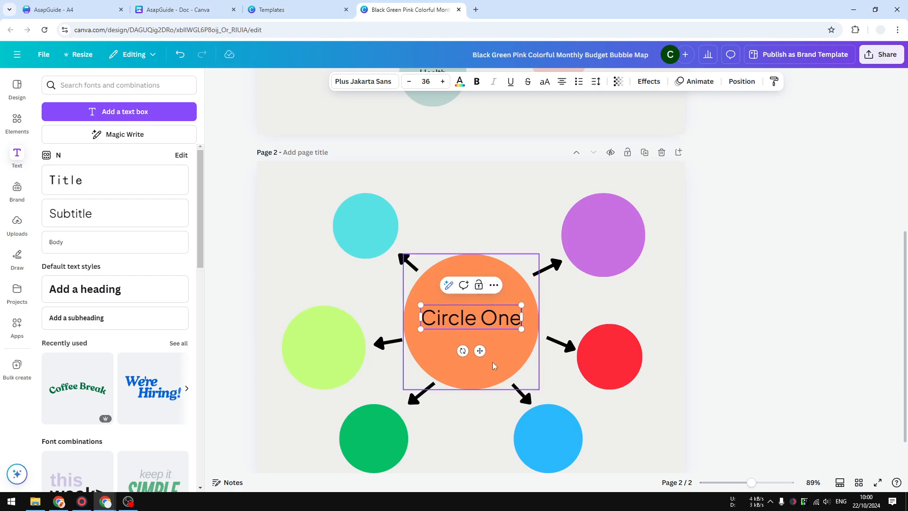
pyautogui.moveTo(478, 348); pyautogui.dragTo(478, 356)
pyautogui.click(267, 253)
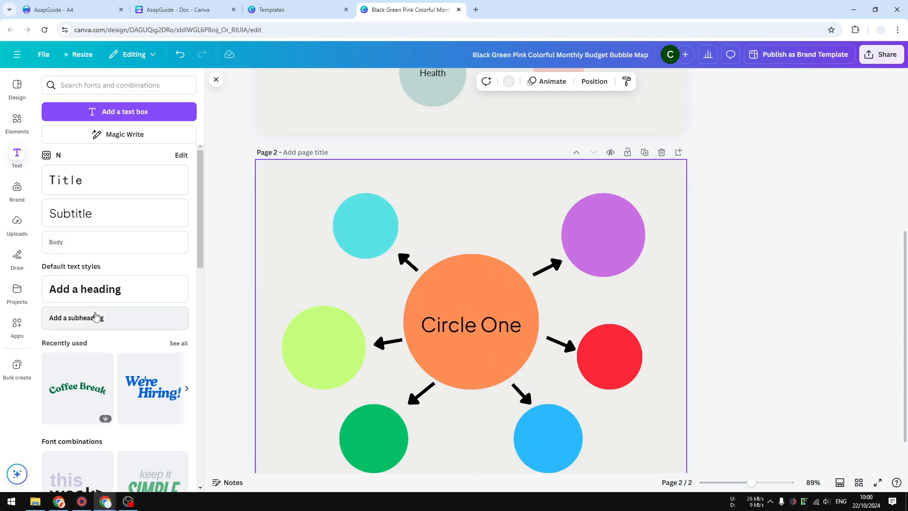